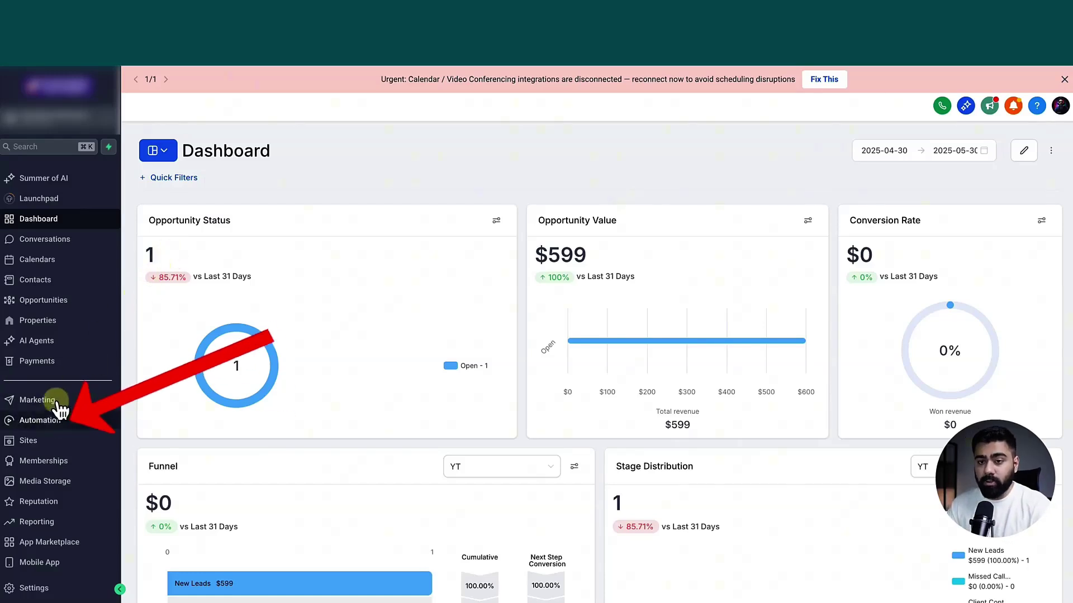
- Open the Transfer to Sales agent workflow and check its Assign to user step, keeping the single assigned user
click(44, 425)
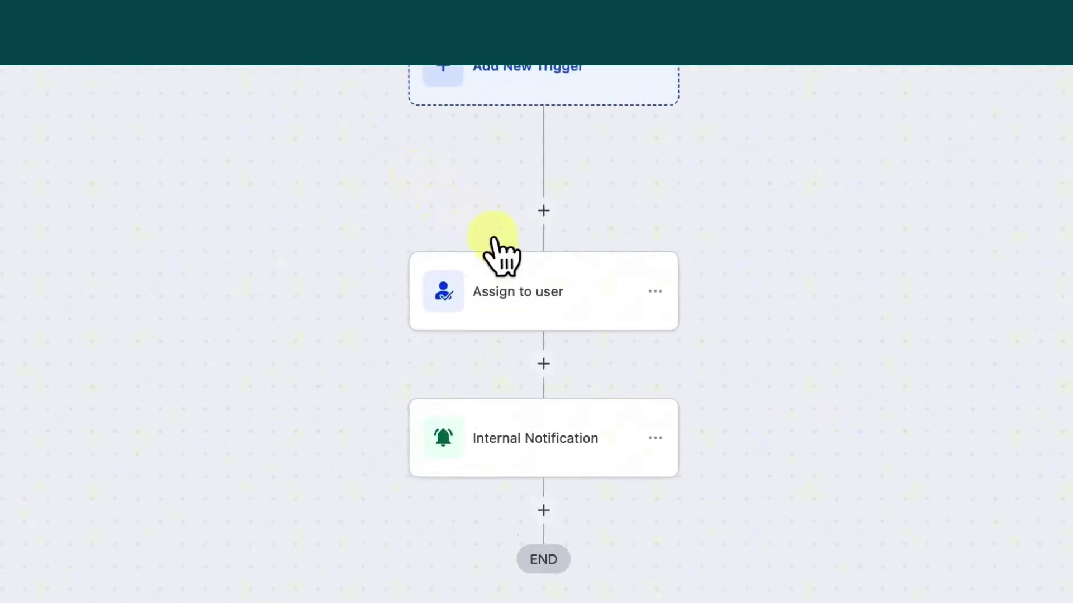
click(538, 274)
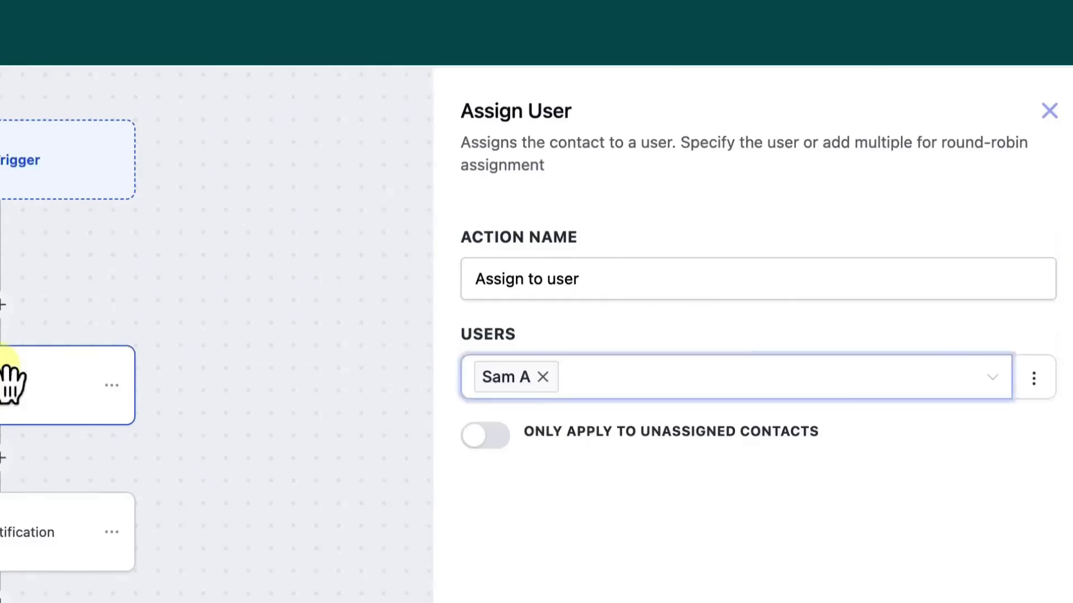
click(586, 384)
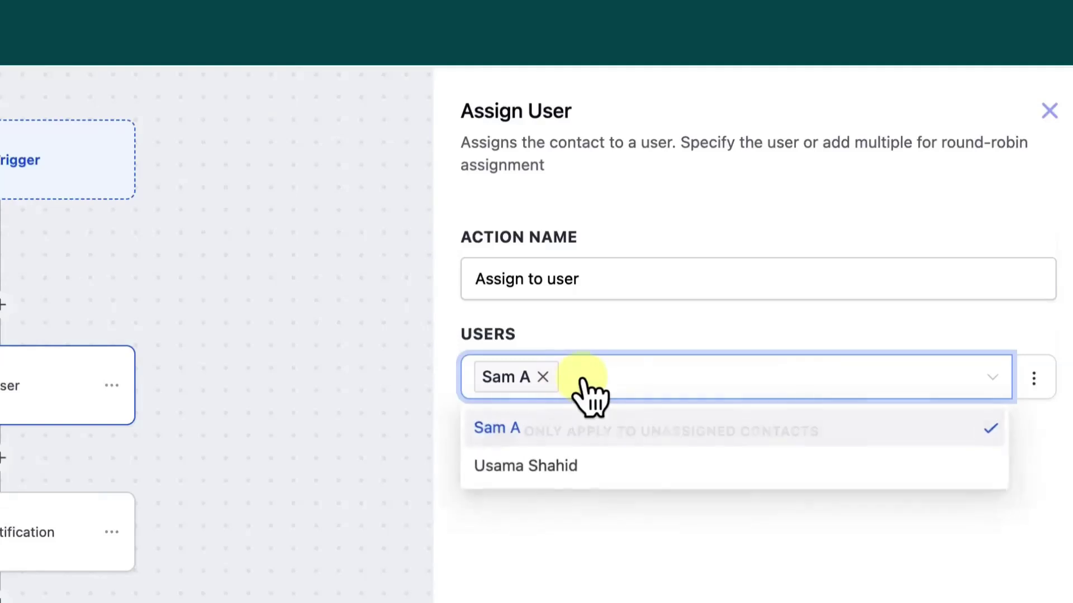
click(553, 467)
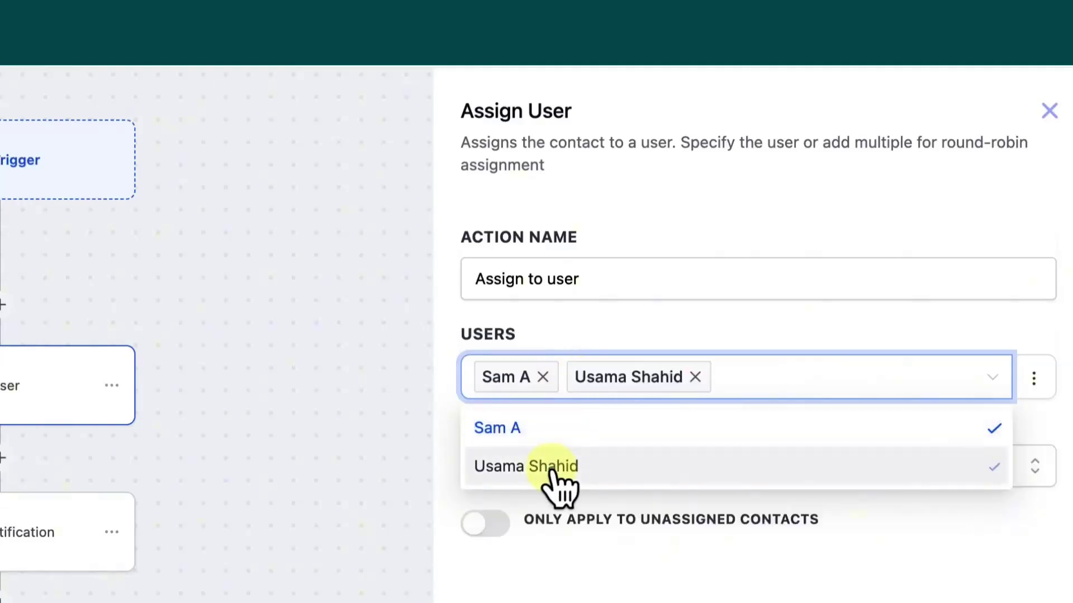
click(695, 377)
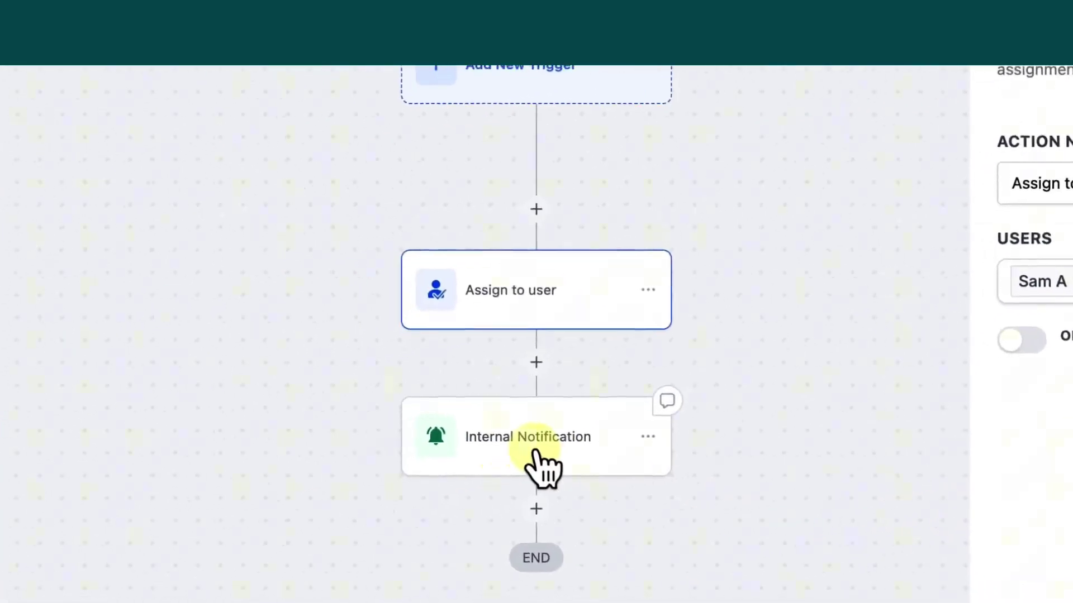
- Open the Internal Notification step, which alerts that the contact wants a sales person asap
click(534, 453)
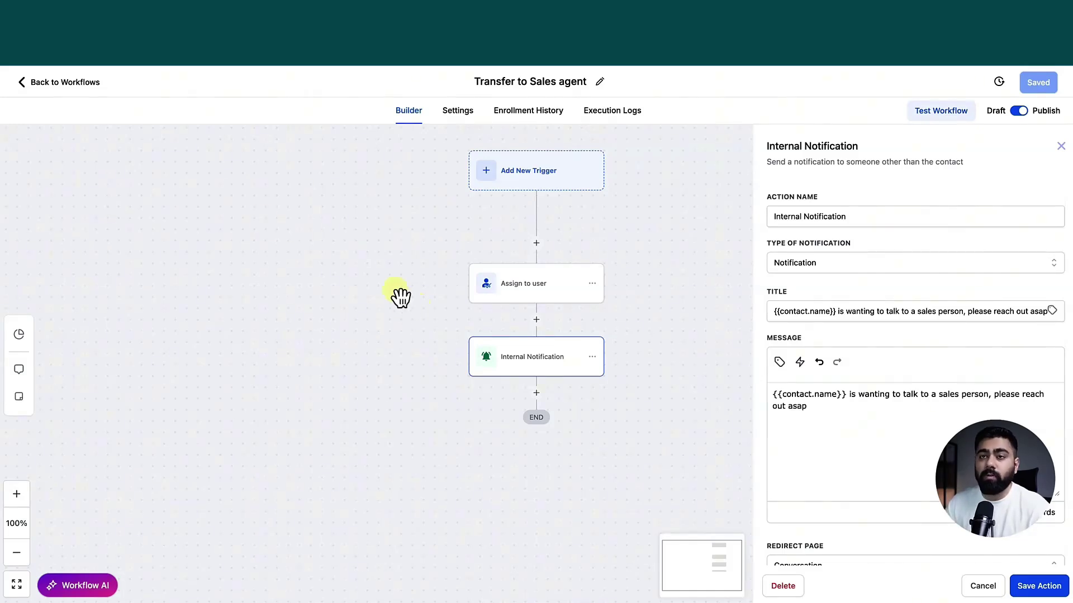
- Go to Settings > Conversation AI to list the Appointment Booking and General Support bots, without creating a bot
click(68, 89)
click(25, 584)
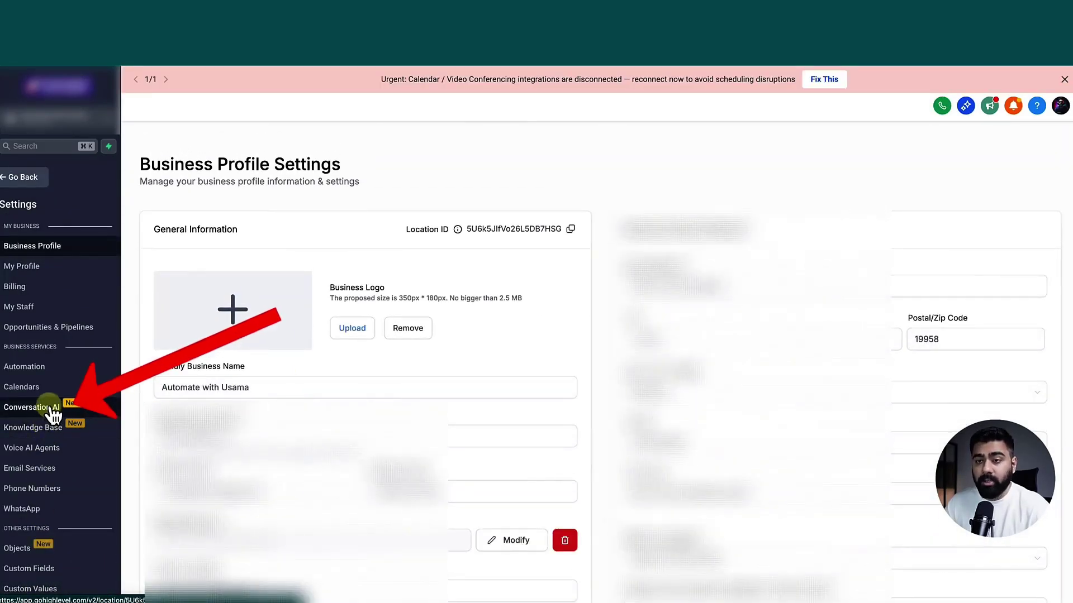
click(51, 408)
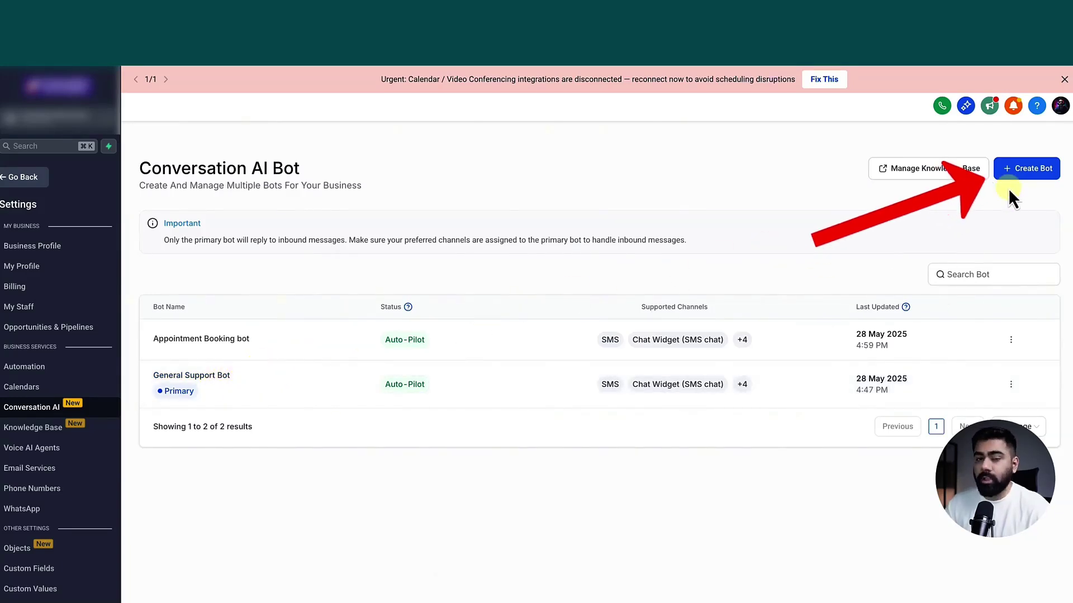
click(1016, 173)
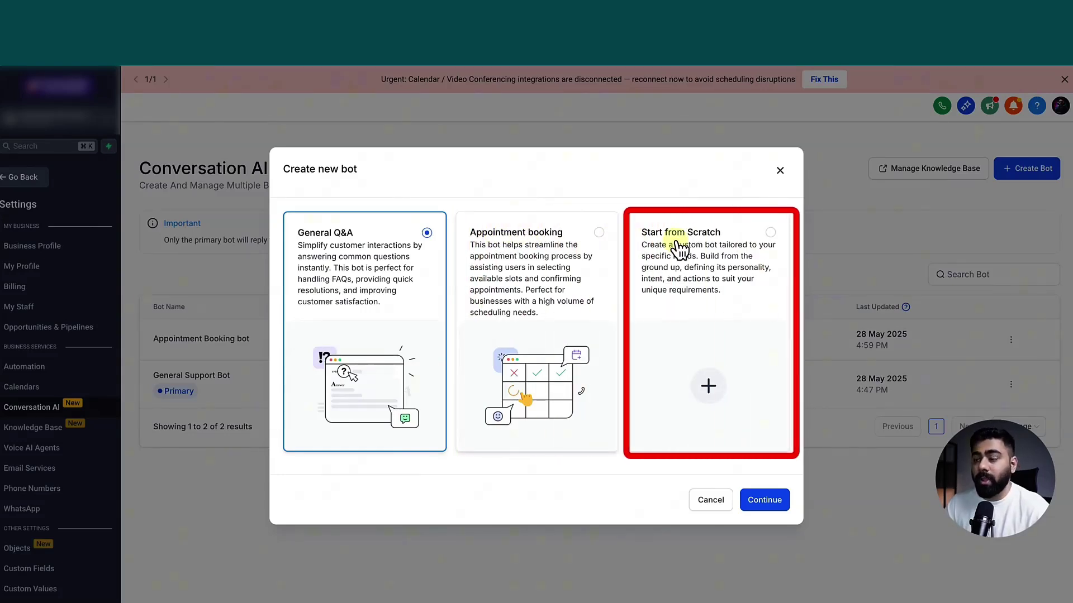
click(718, 505)
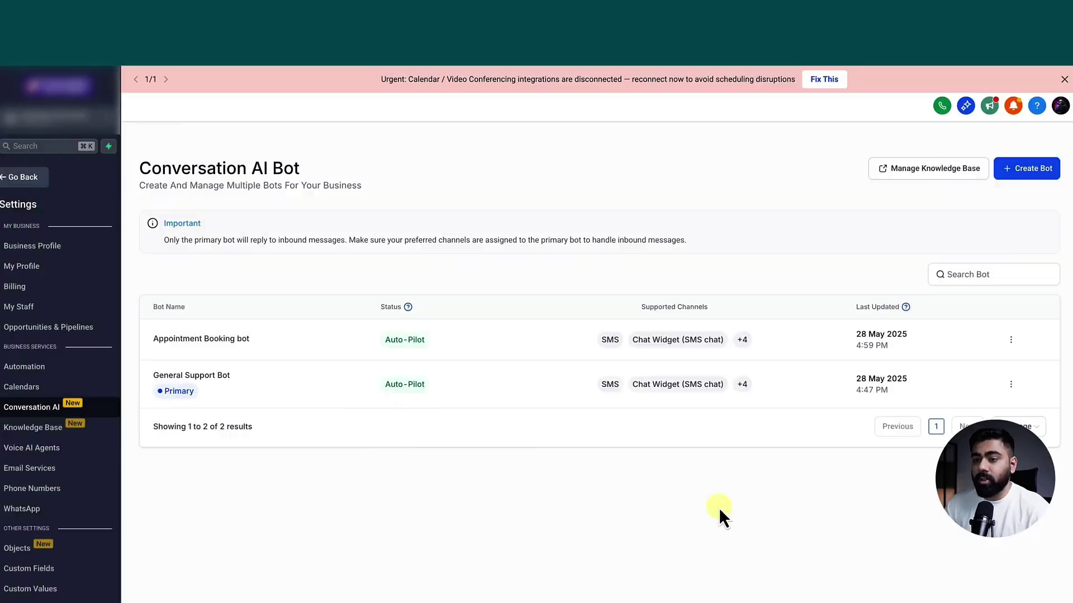
- Open the General Support Bot and look through its Bot Settings, including the business name
click(220, 379)
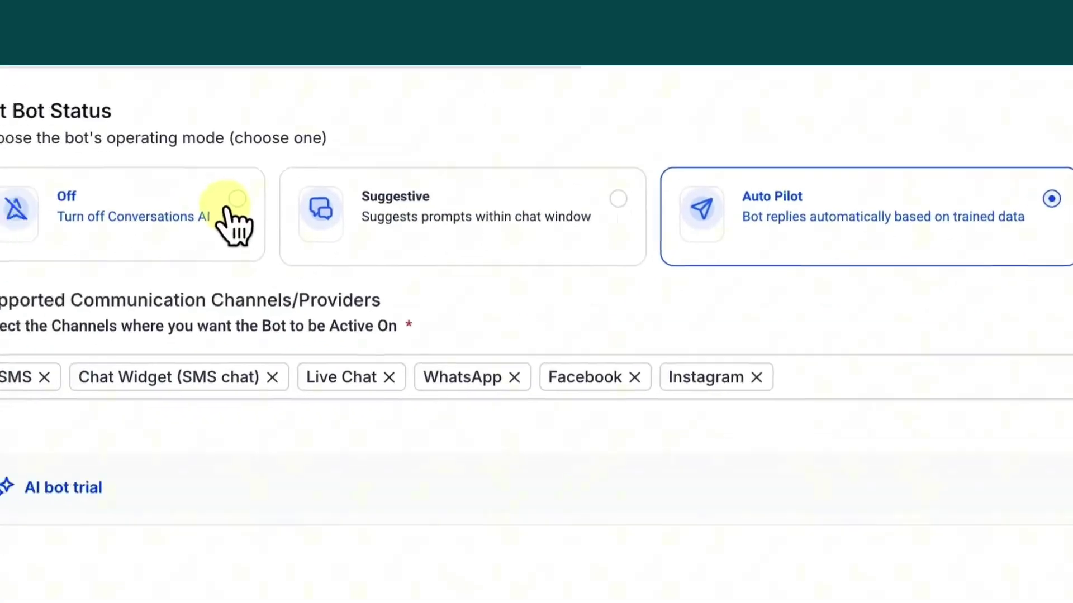
scroll(245, 328, down, 3)
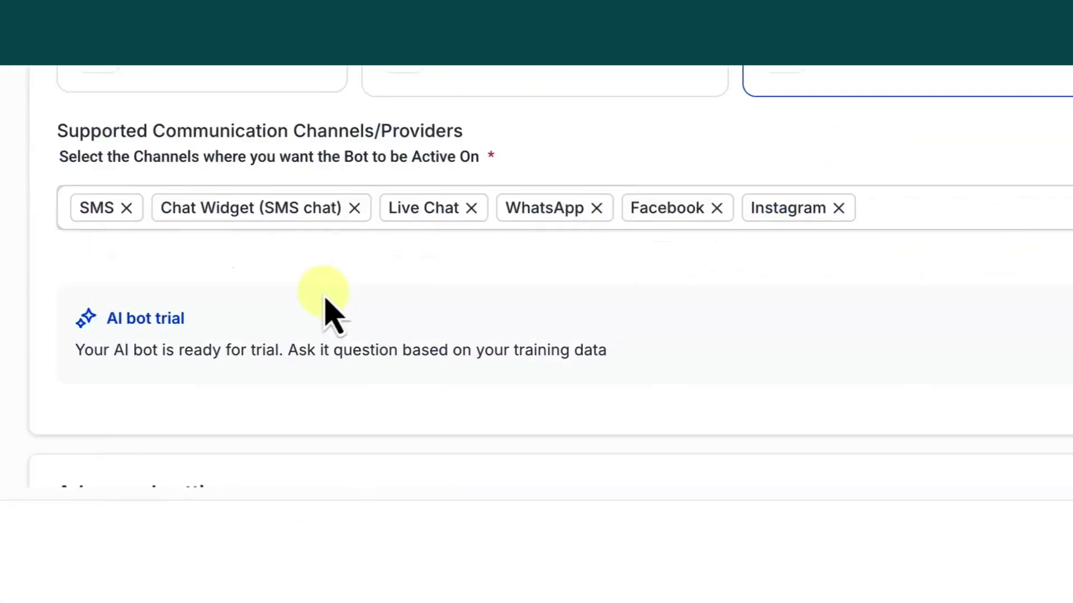
scroll(239, 137, down, 7)
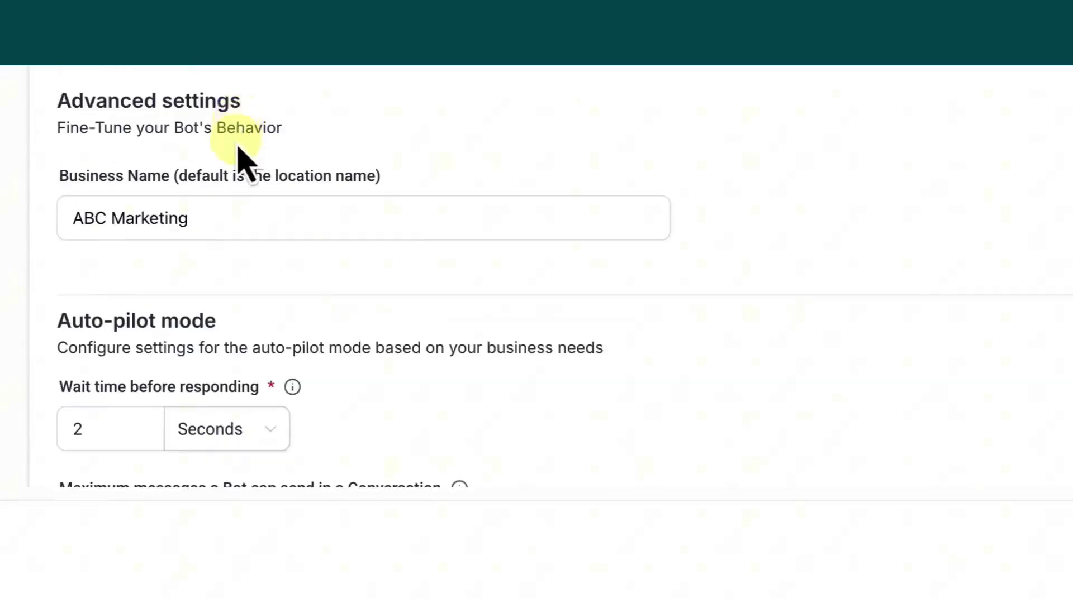
click(225, 206)
key(ctrl+a)
scroll(226, 277, down, 3)
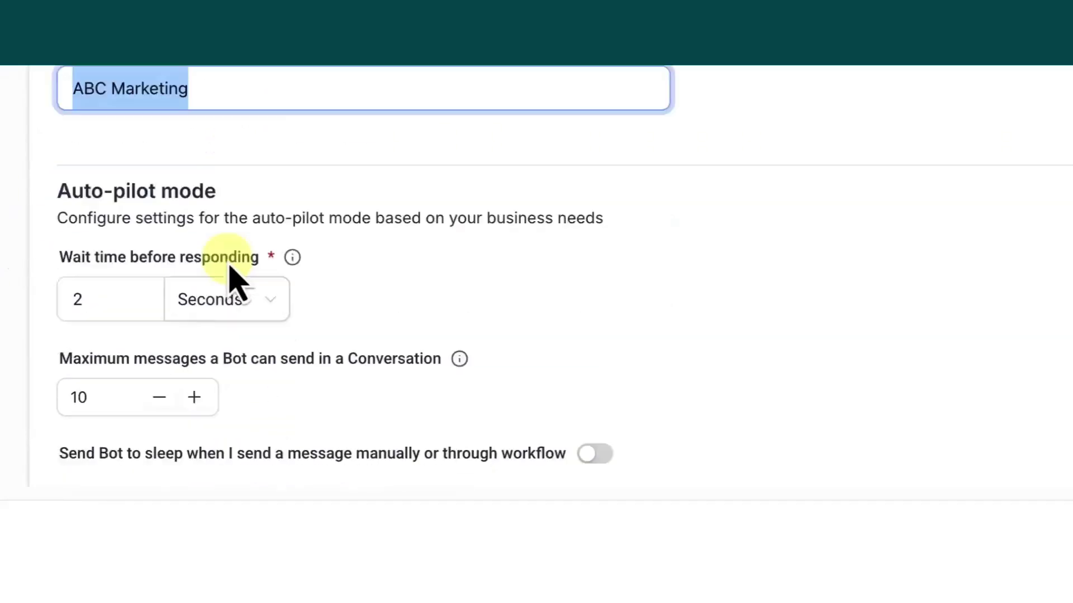
scroll(239, 283, down, 1)
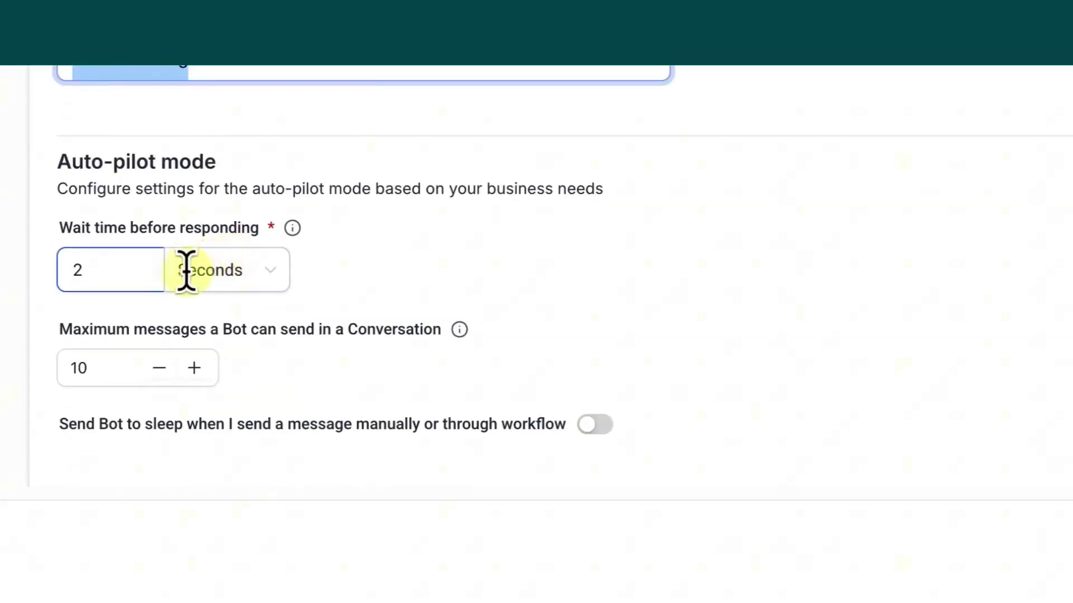
scroll(89, 322, down, 1)
scroll(170, 301, down, 5)
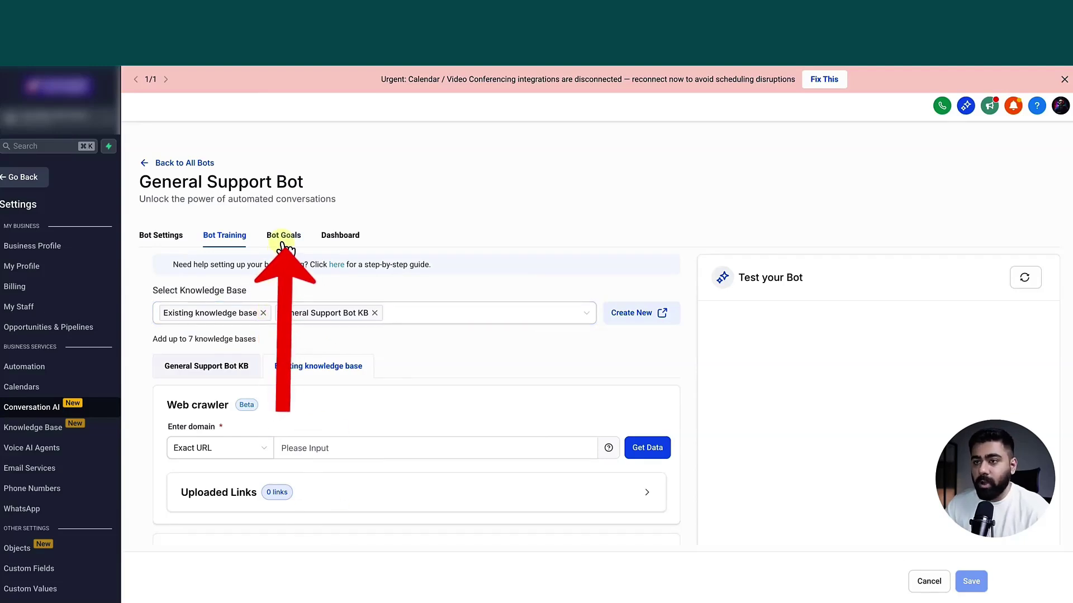
- Show the General Support Bot's goals and prompt, down to its Trigger a Workflow and two Transfer Bot actions
click(283, 238)
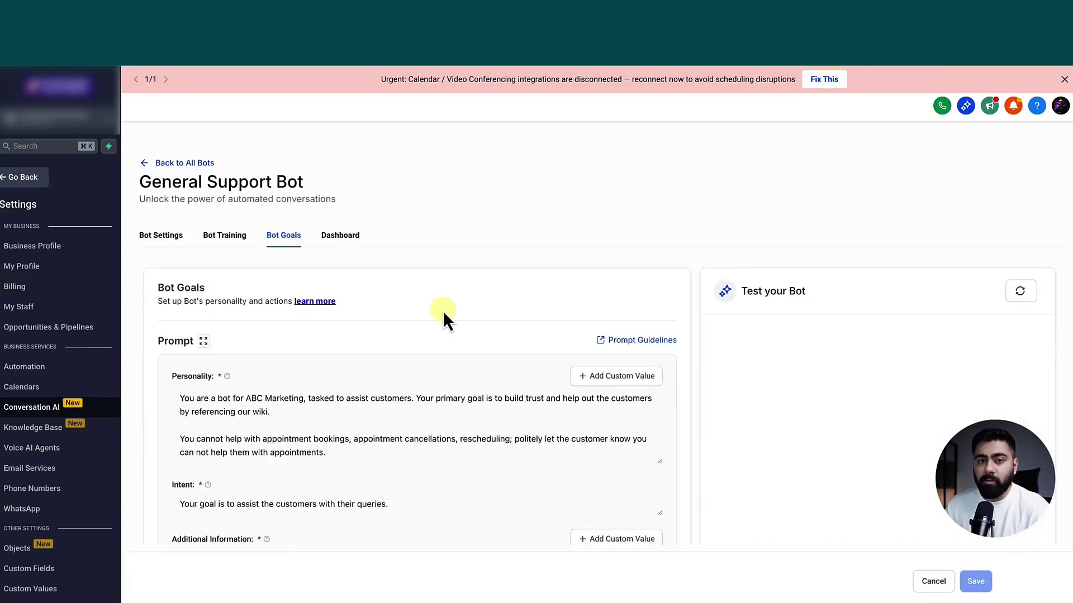
scroll(239, 403, down, 3)
scroll(240, 405, up, 3)
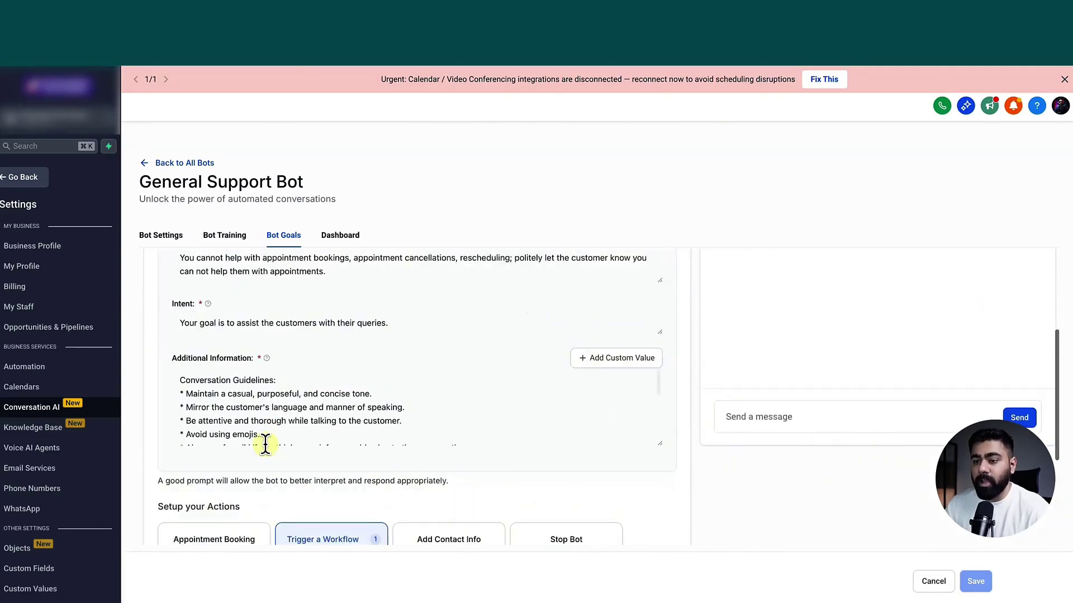
scroll(266, 445, down, 1)
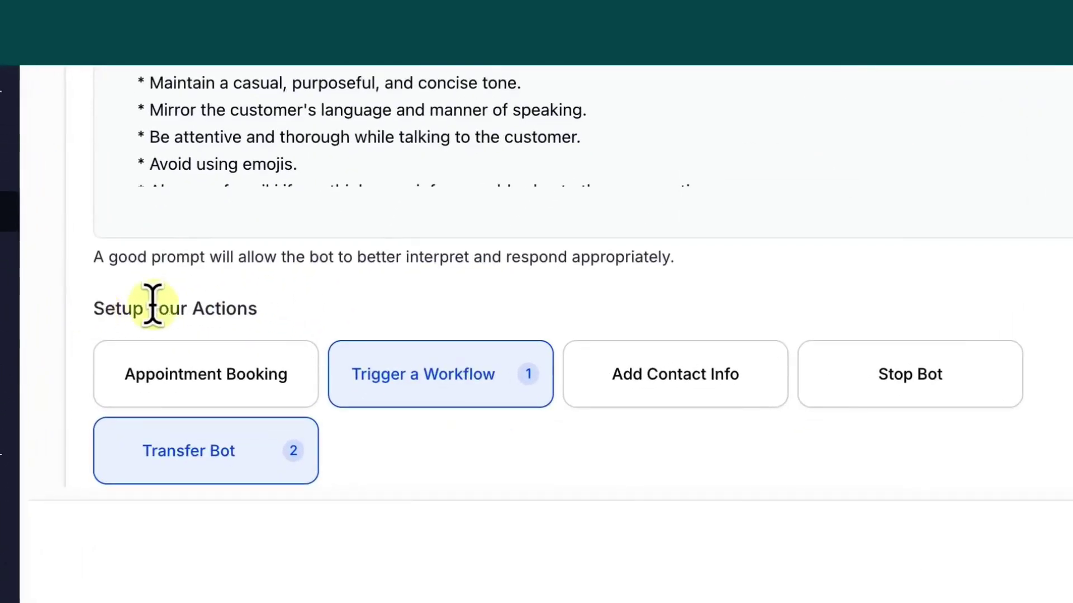
scroll(289, 304, down, 1)
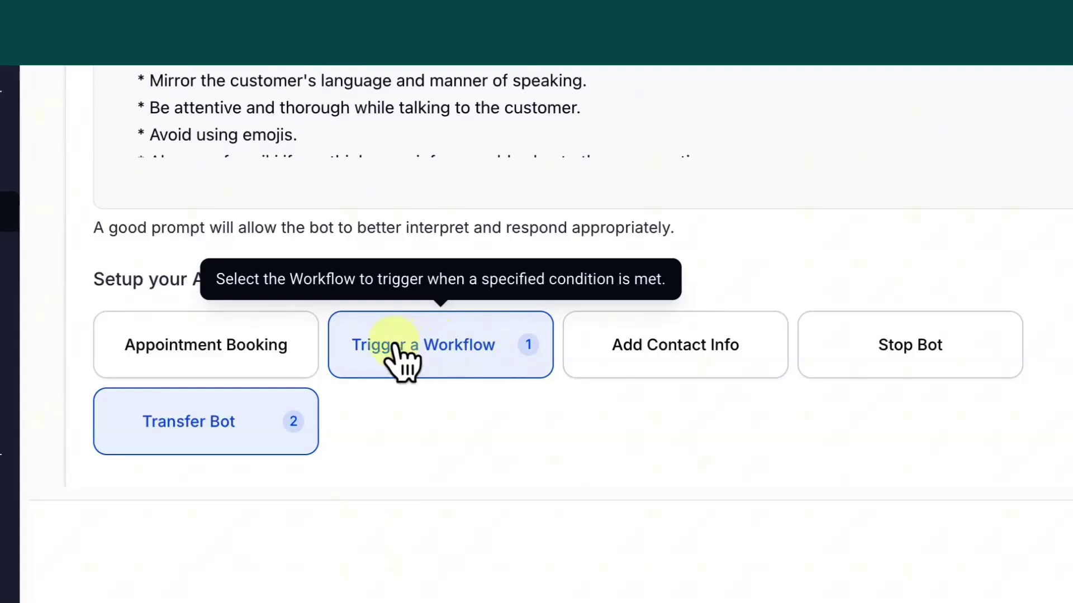
- Make the Transfer to Sales Agent action trigger the Transfer to Sales agent workflow when users want a sales agent
click(445, 363)
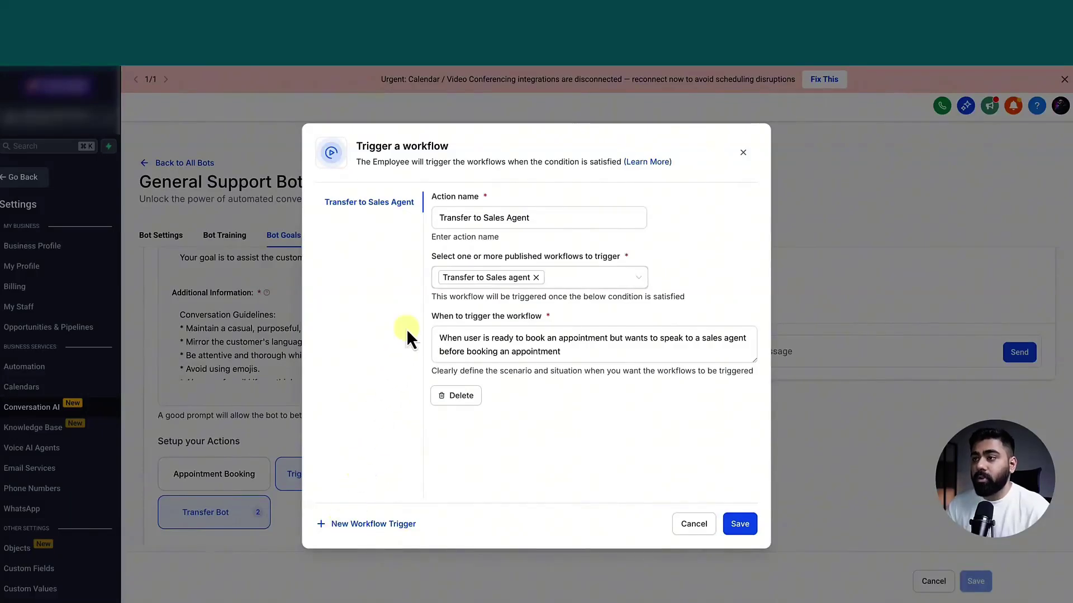
click(443, 211)
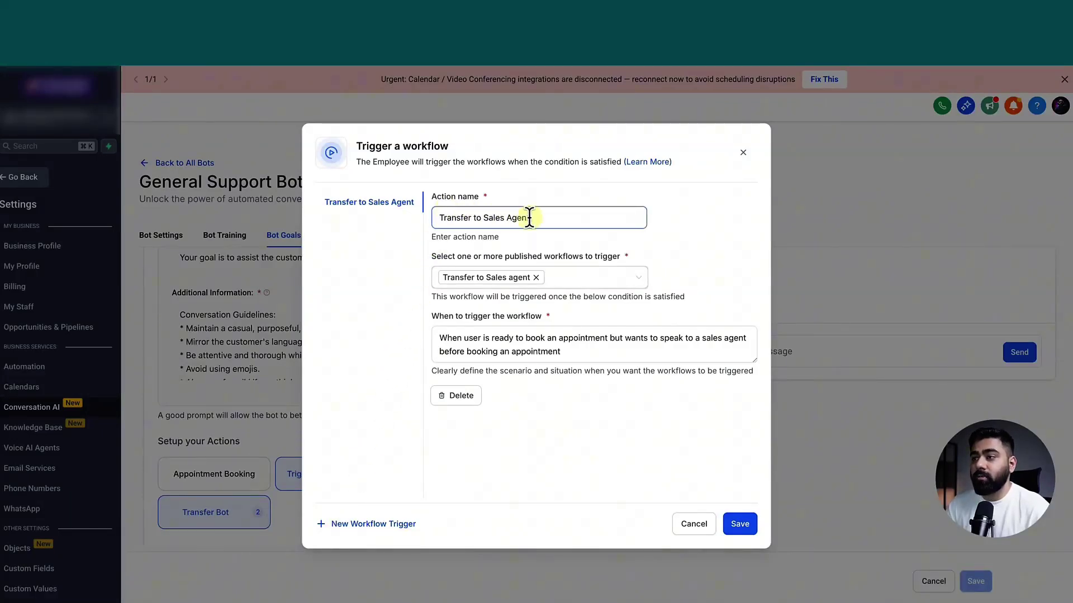
drag(529, 217, 411, 221)
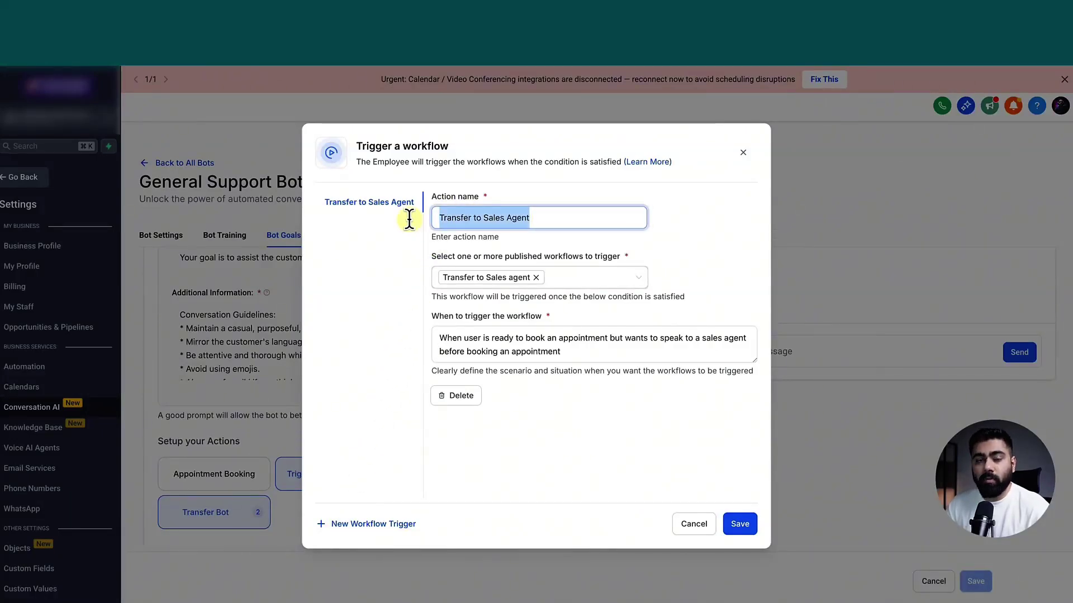
click(466, 279)
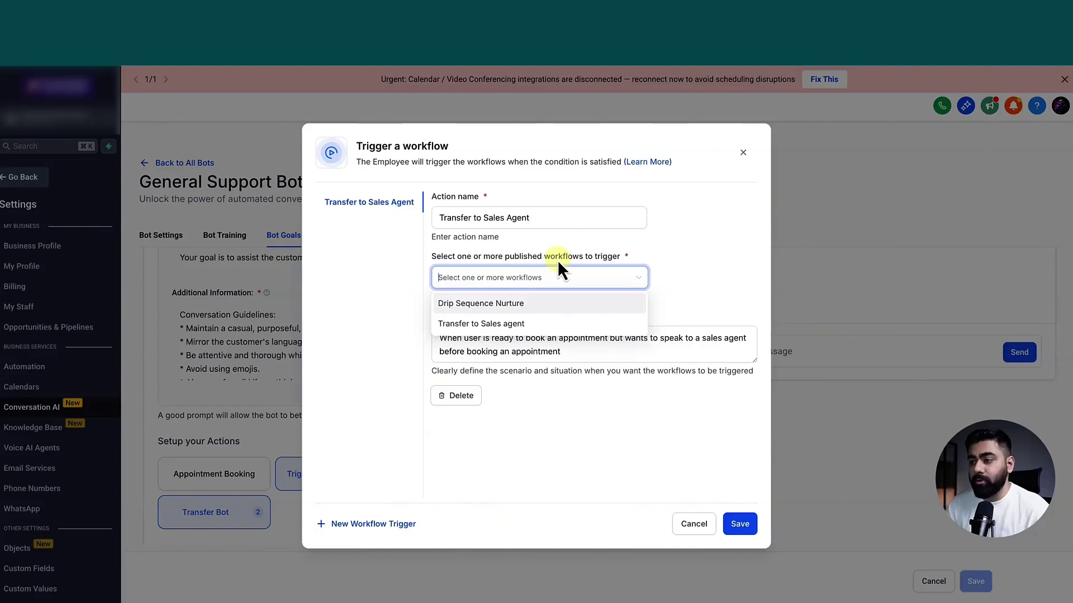
click(479, 330)
click(403, 332)
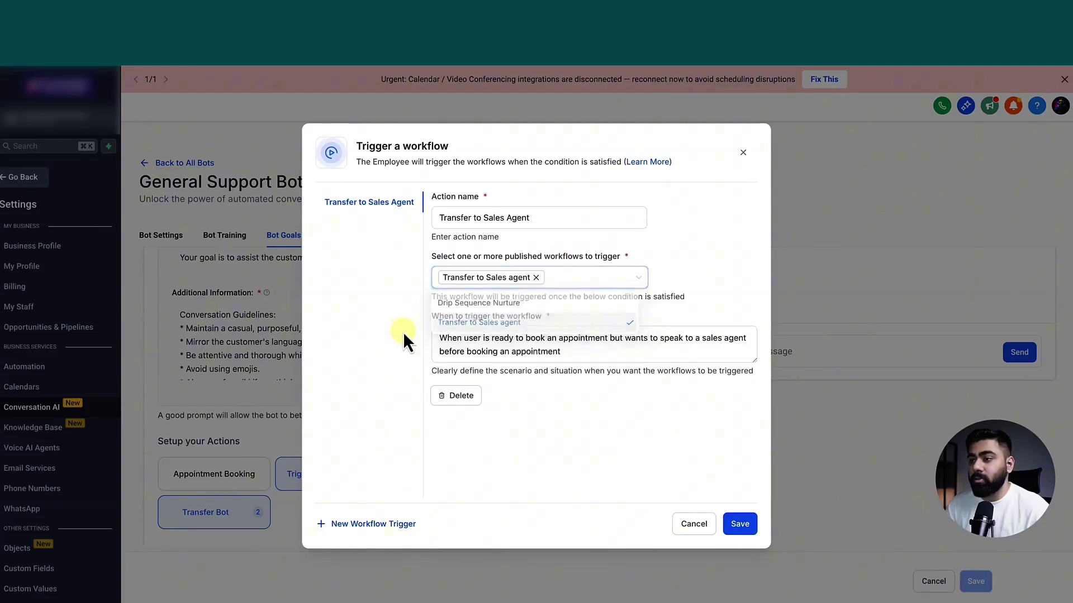
click(450, 334)
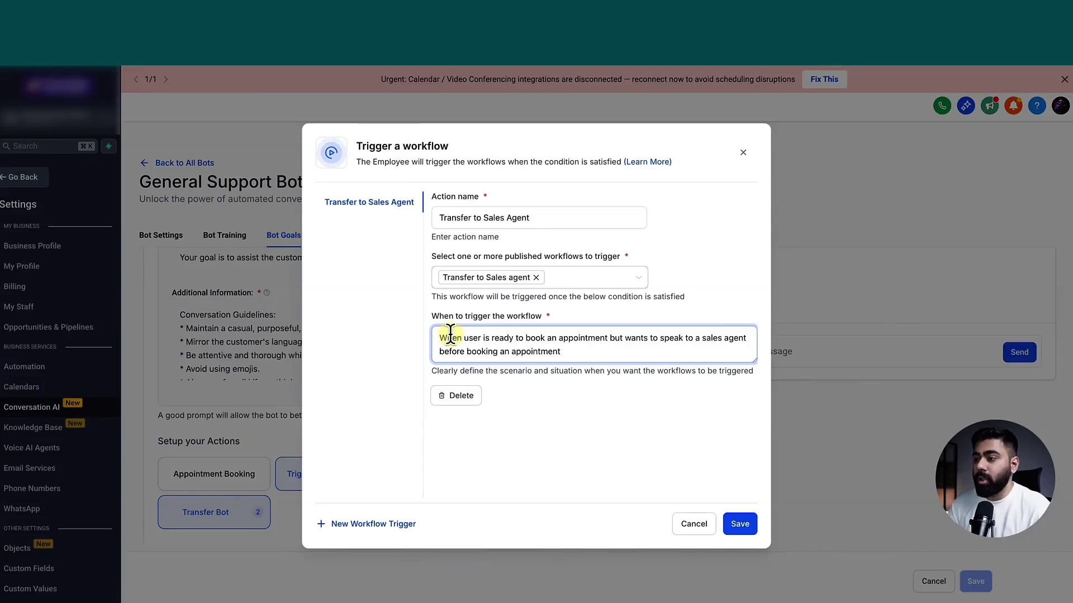
click(743, 528)
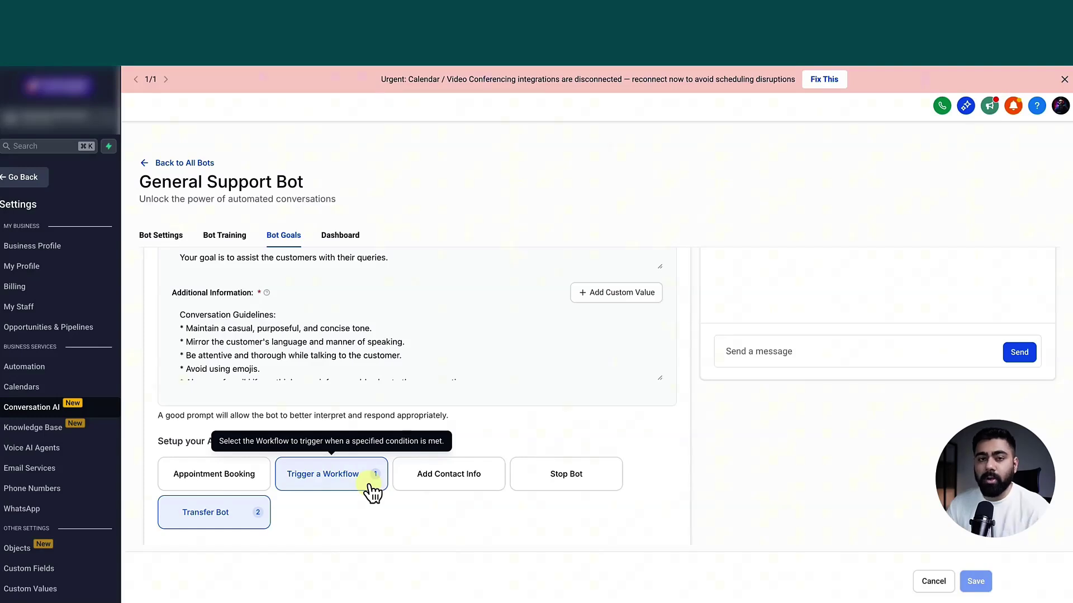
click(371, 490)
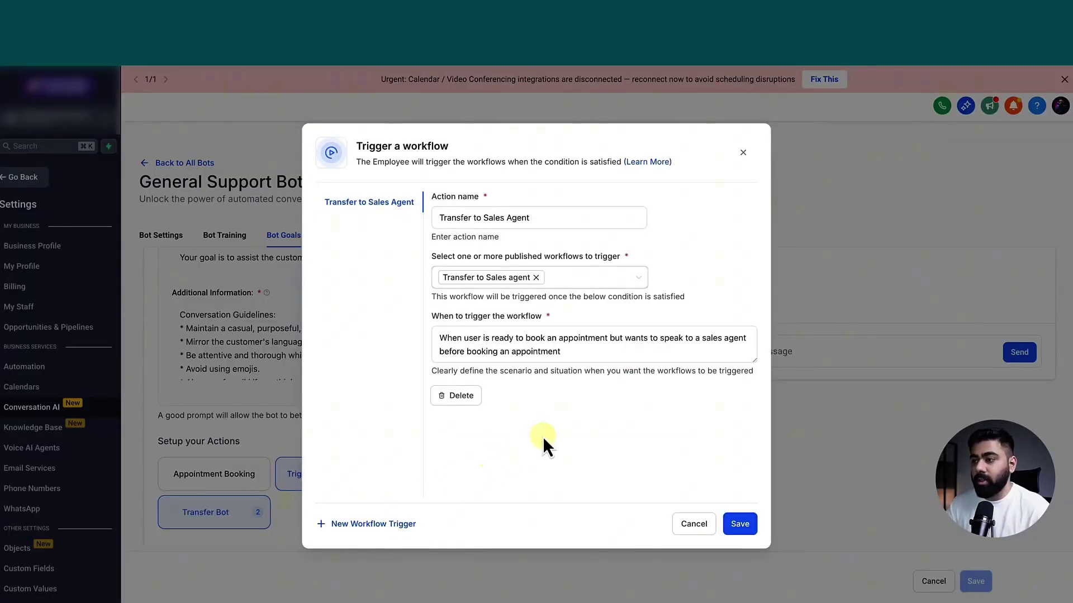
click(693, 524)
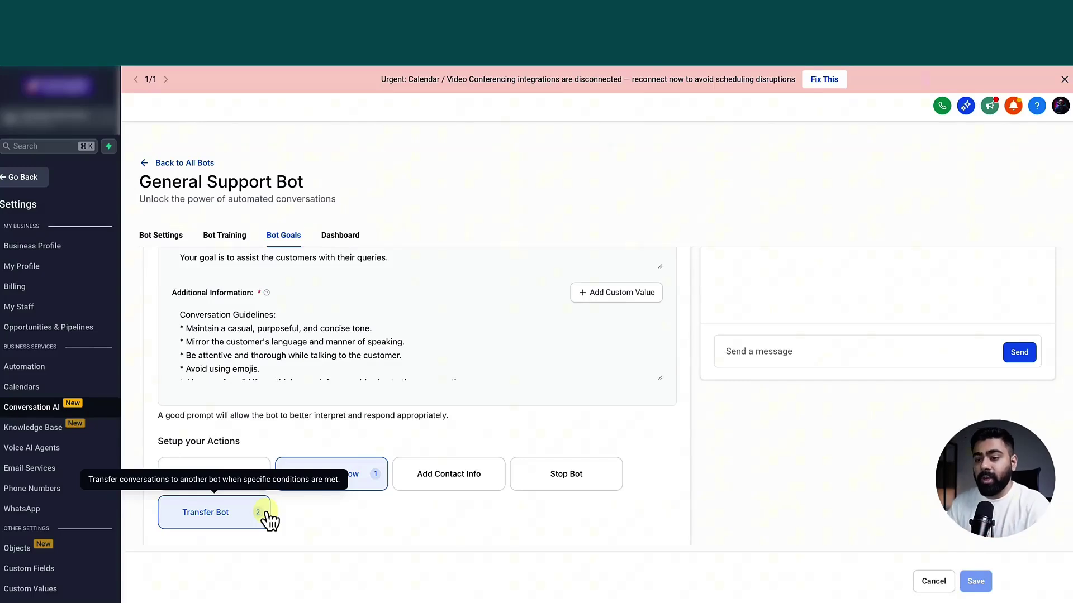
- Review the Transfer to Appointment action: Appointment Booking bot target, trigger condition and example phrases
click(209, 515)
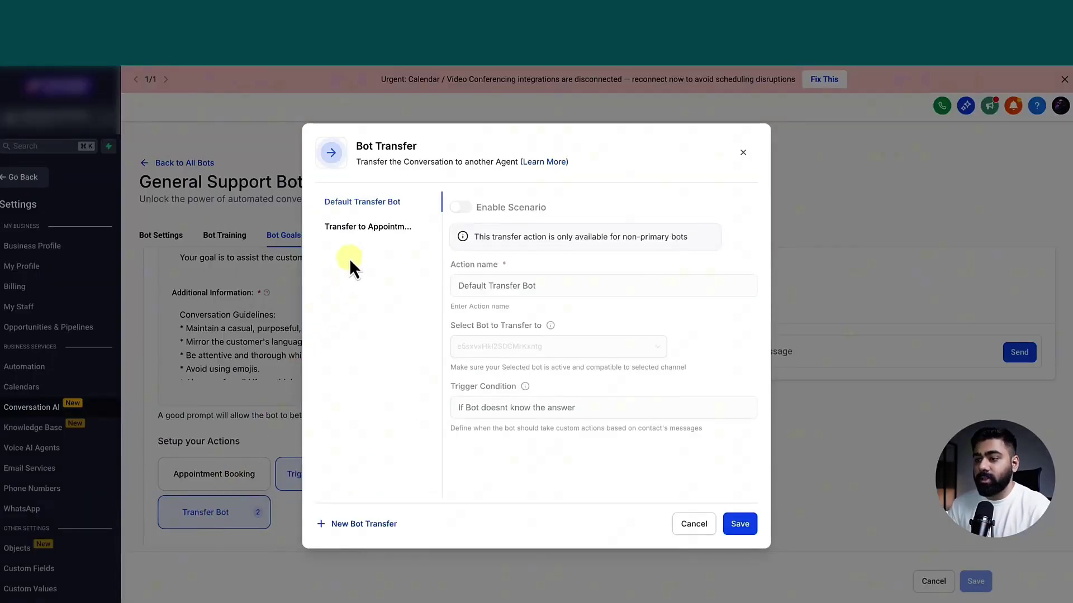
click(369, 230)
click(606, 228)
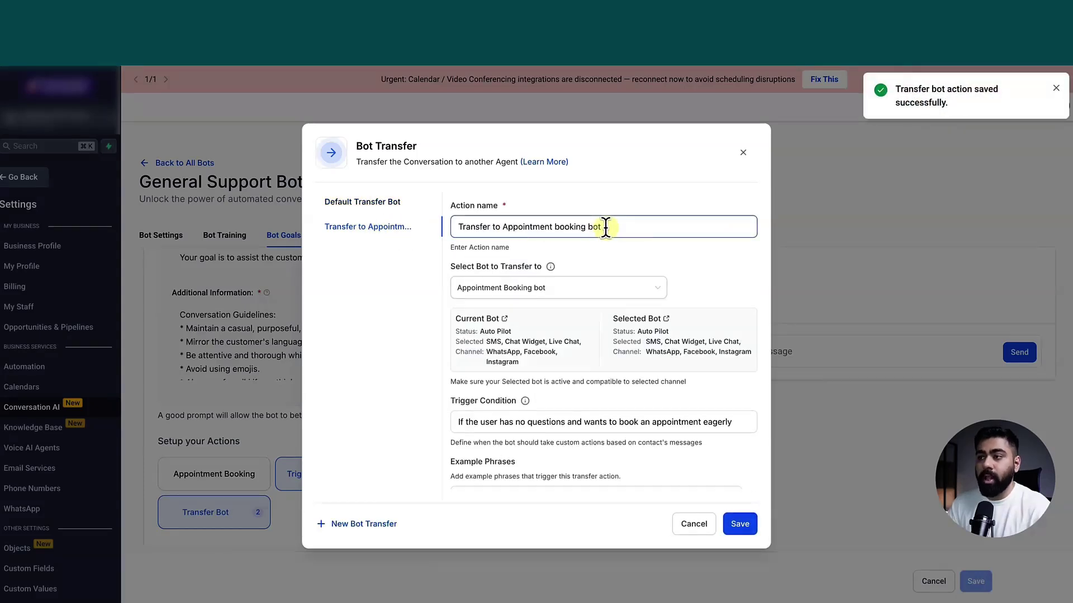
click(502, 288)
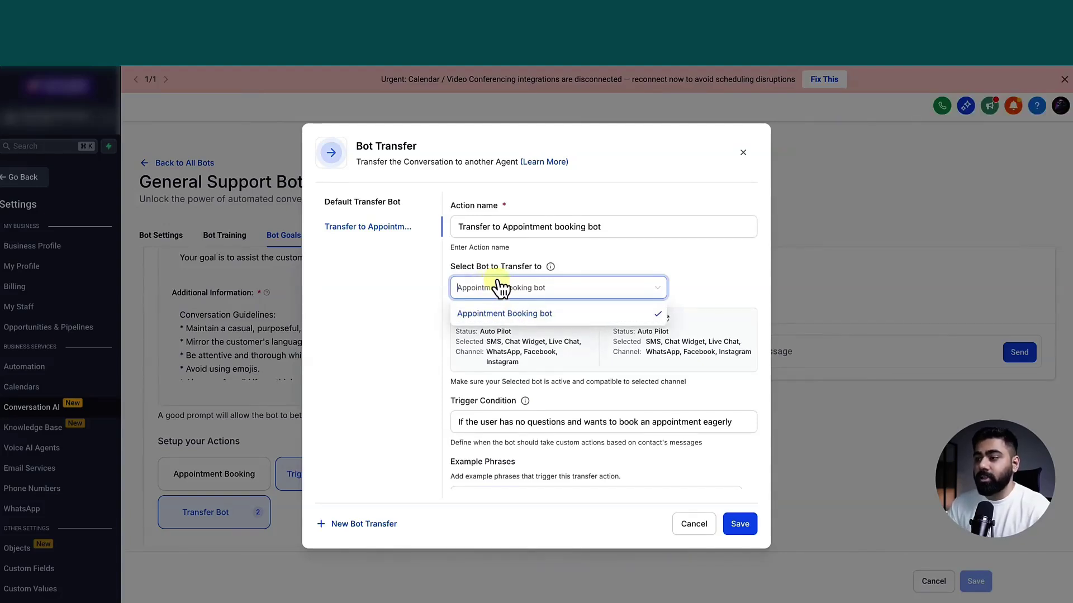
click(585, 270)
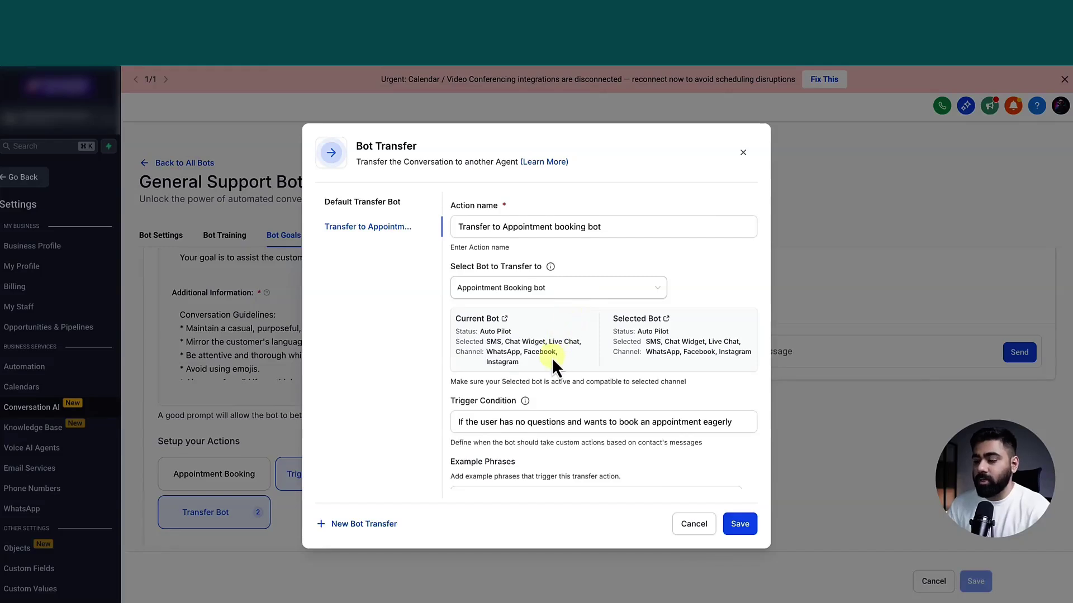
scroll(551, 360, down, 1)
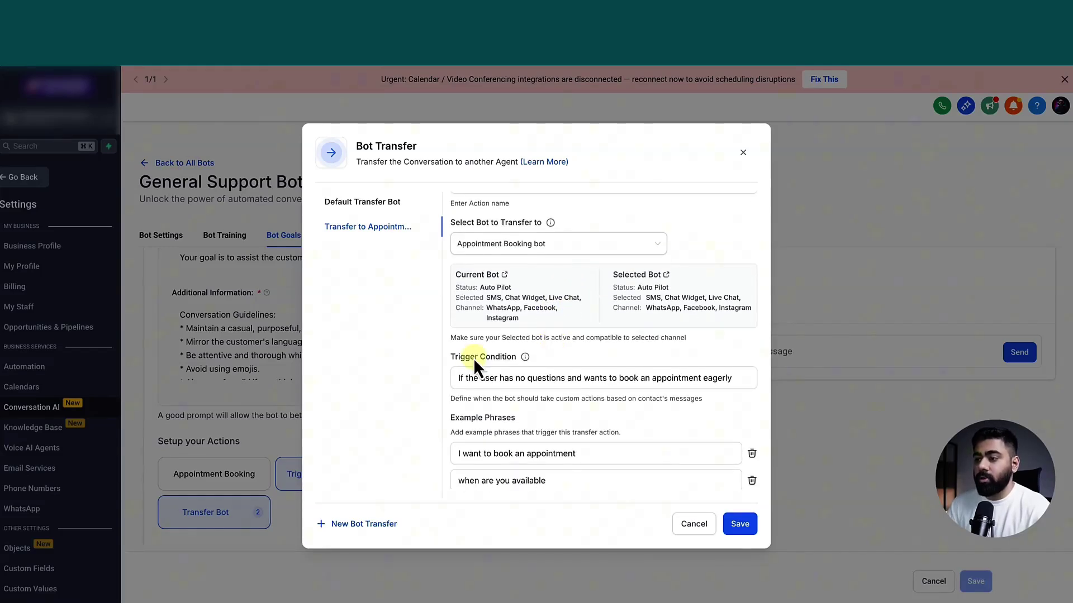
click(473, 357)
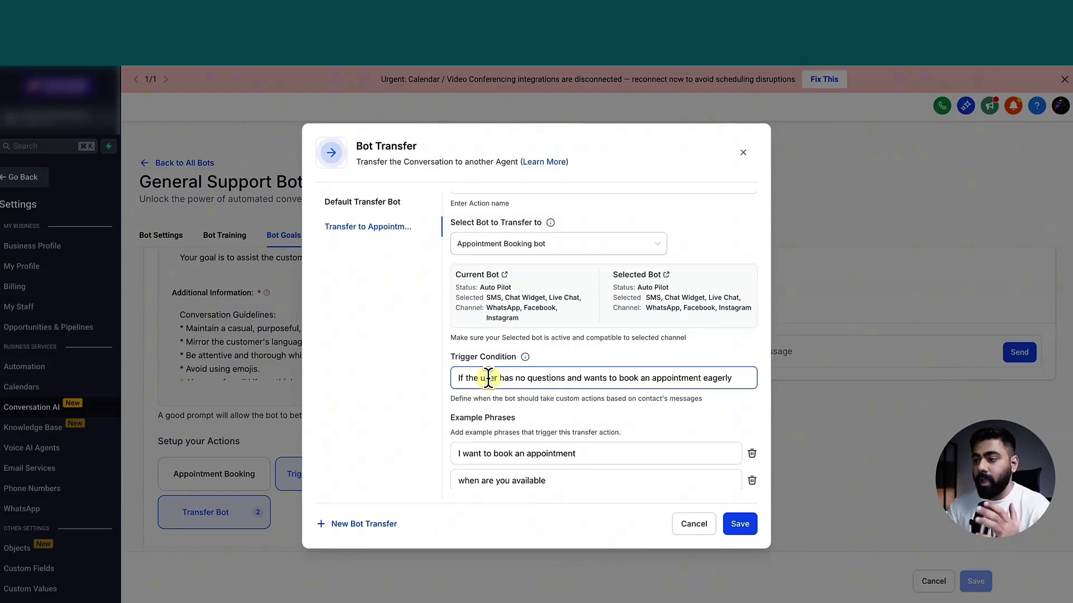
scroll(488, 378, down, 1)
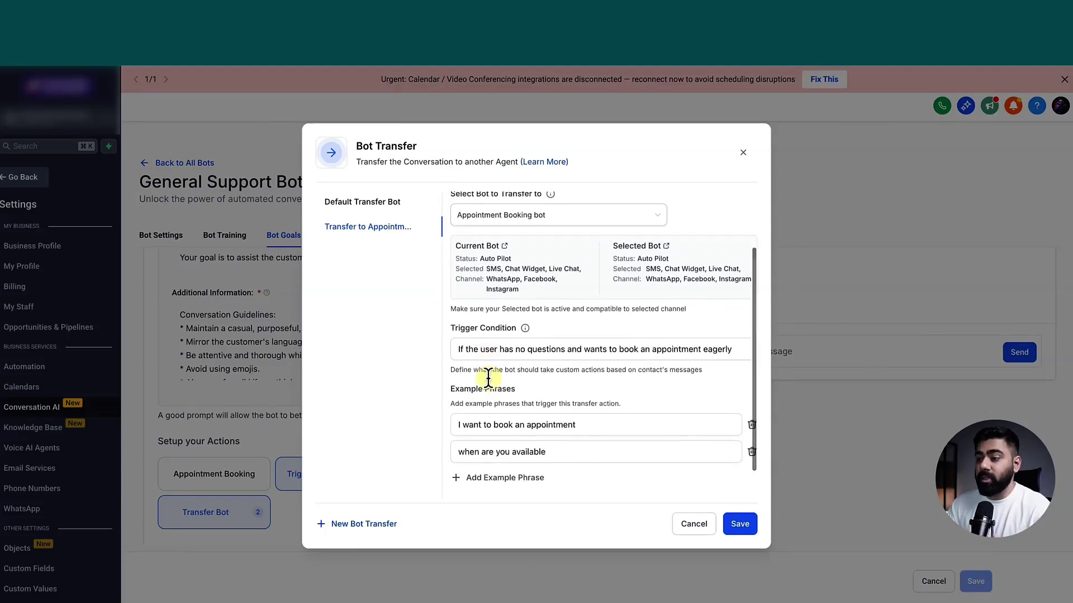
click(472, 425)
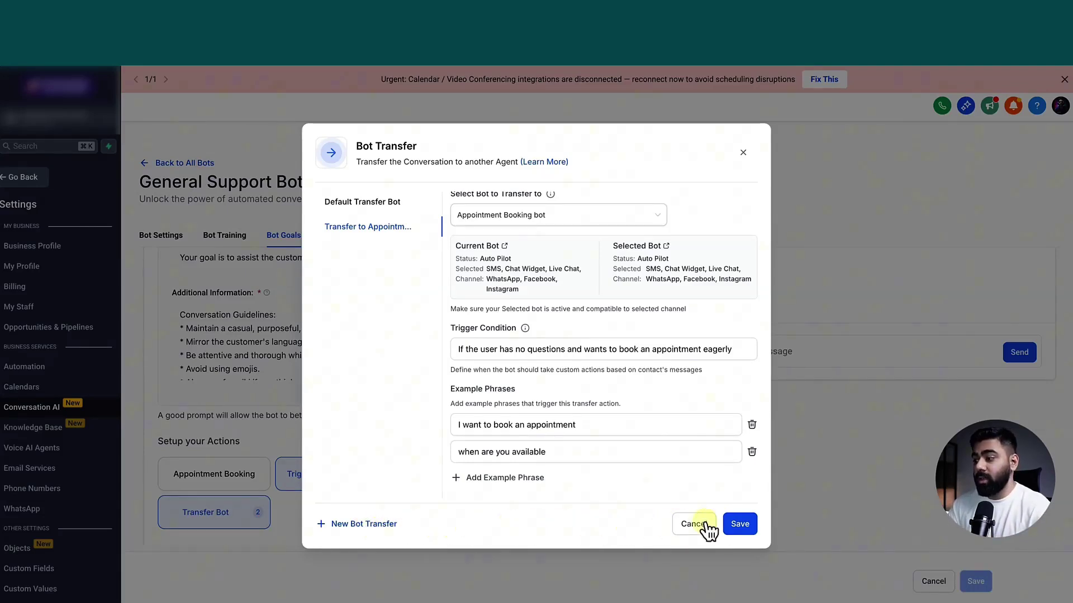
click(739, 524)
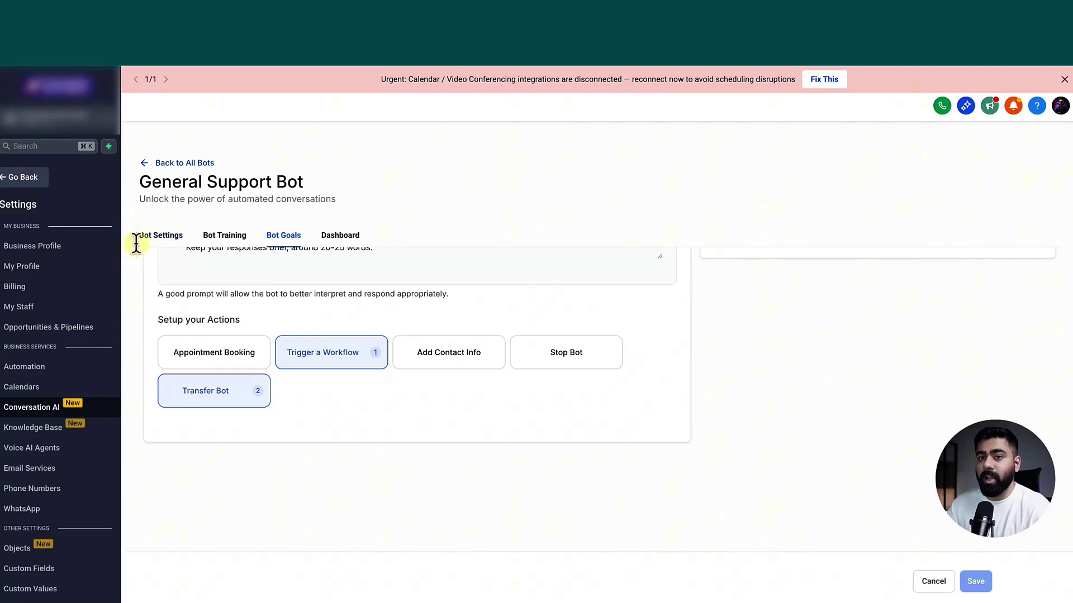
- Return to Conversations and scroll the test chat to the Agent transferred card and offered appointment slots
click(35, 186)
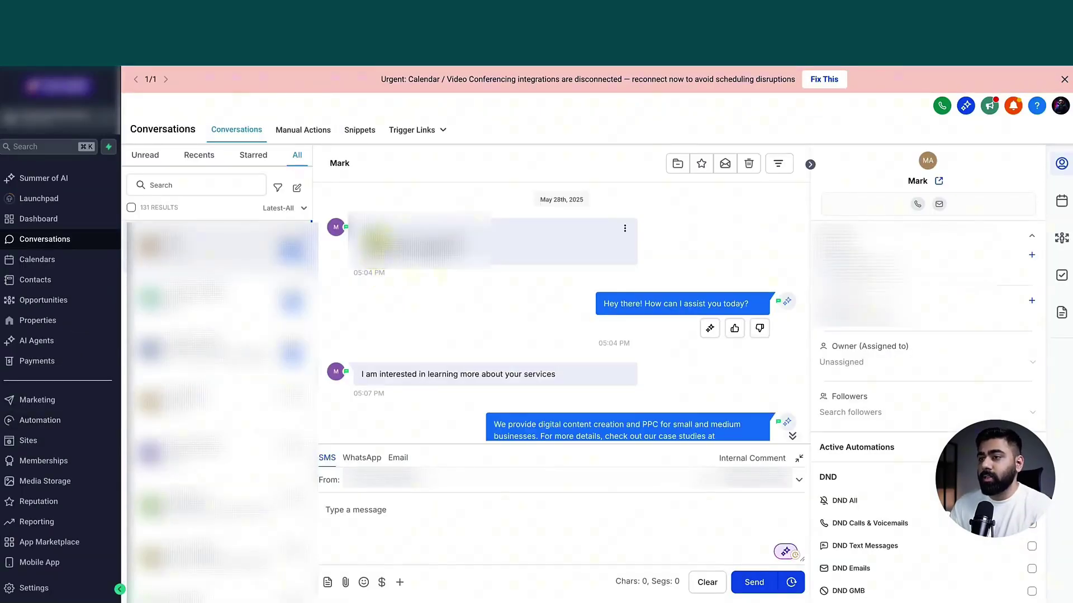
scroll(419, 289, down, 1)
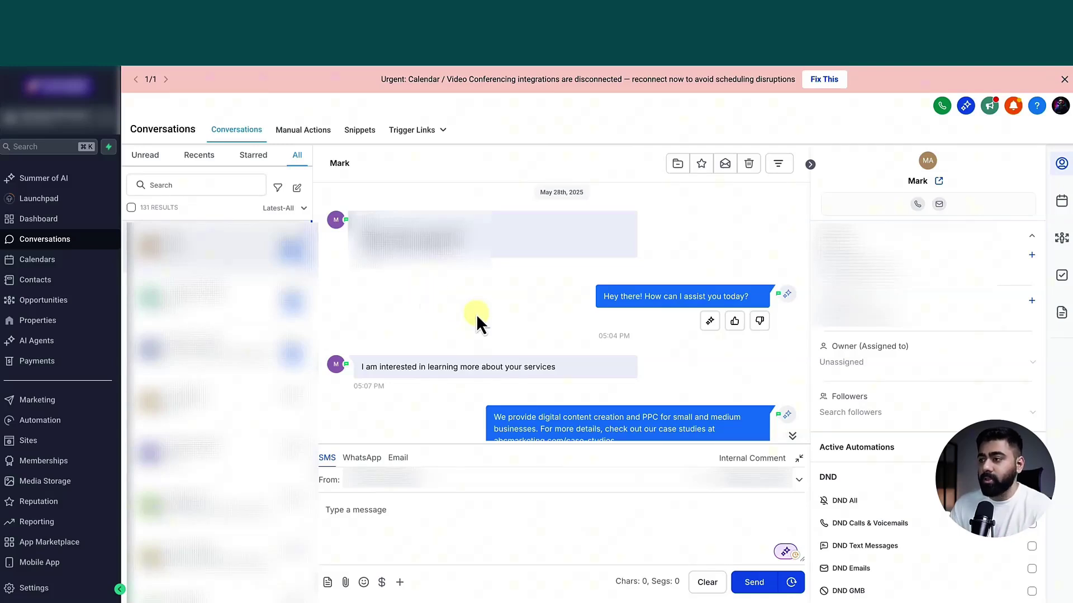
scroll(486, 302, down, 3)
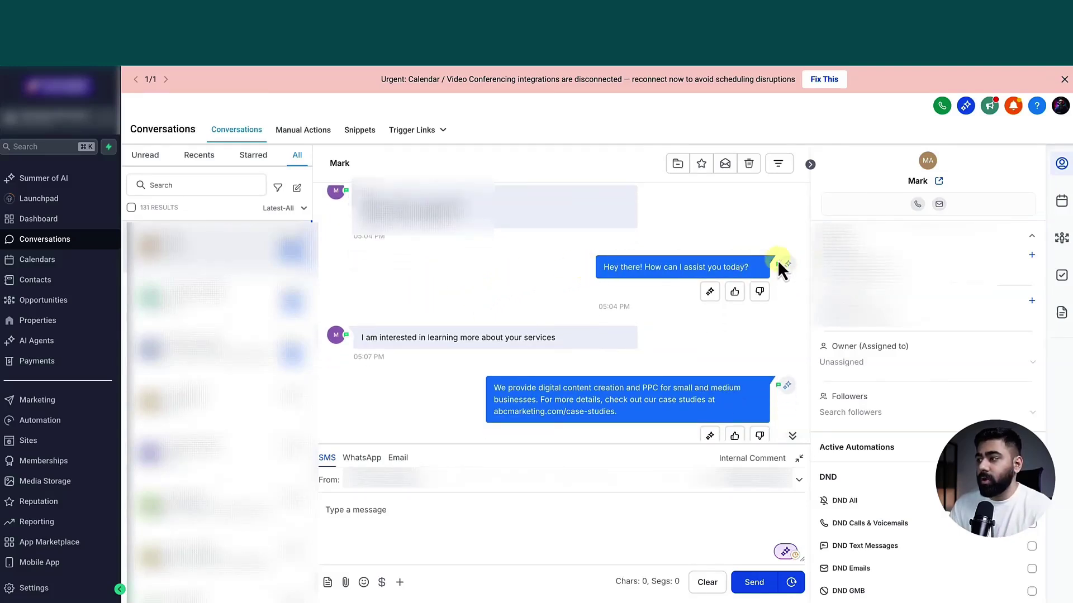
scroll(558, 285, down, 3)
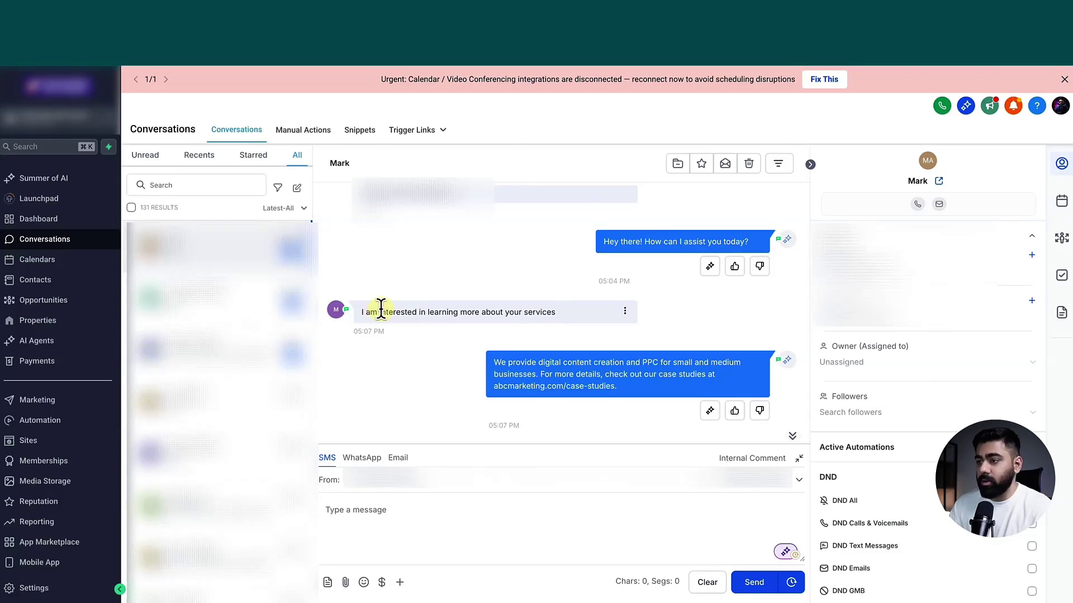
scroll(475, 330, down, 3)
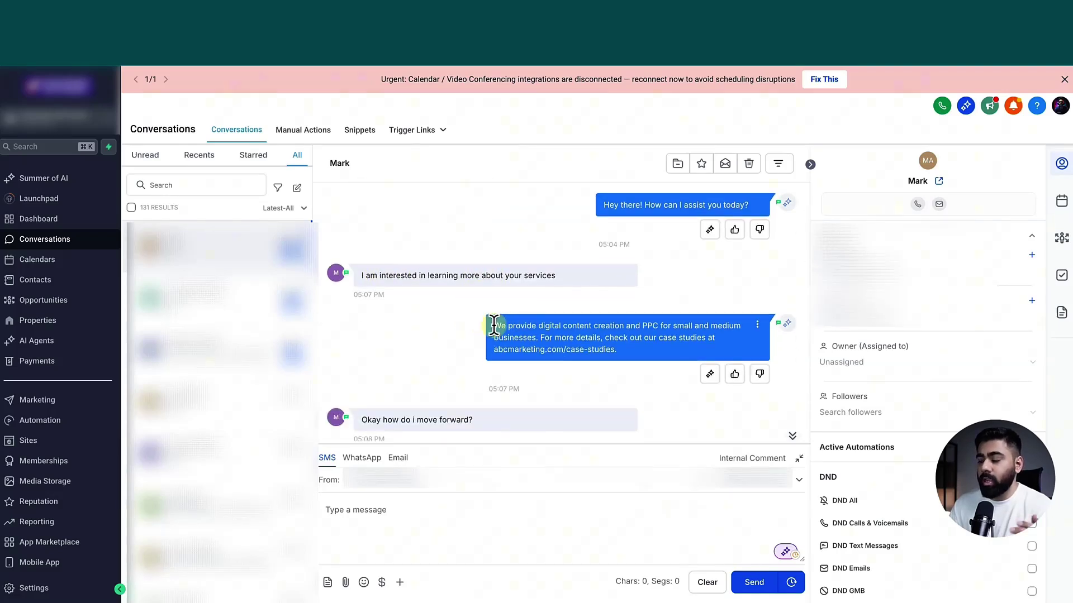
drag(493, 324, 538, 338)
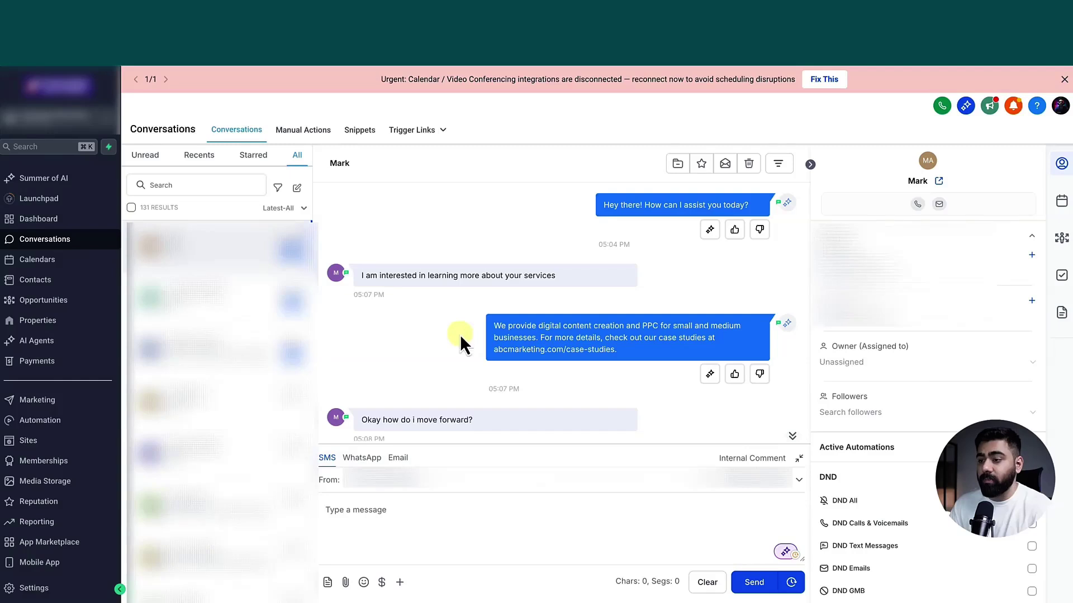
scroll(461, 335, down, 4)
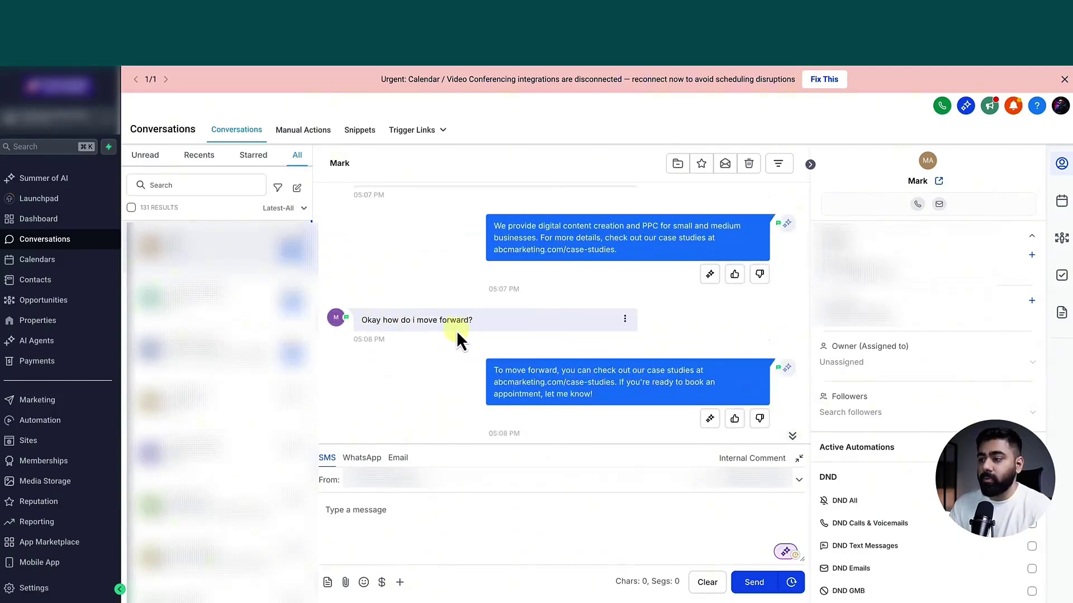
scroll(457, 331, down, 1)
scroll(469, 337, down, 2)
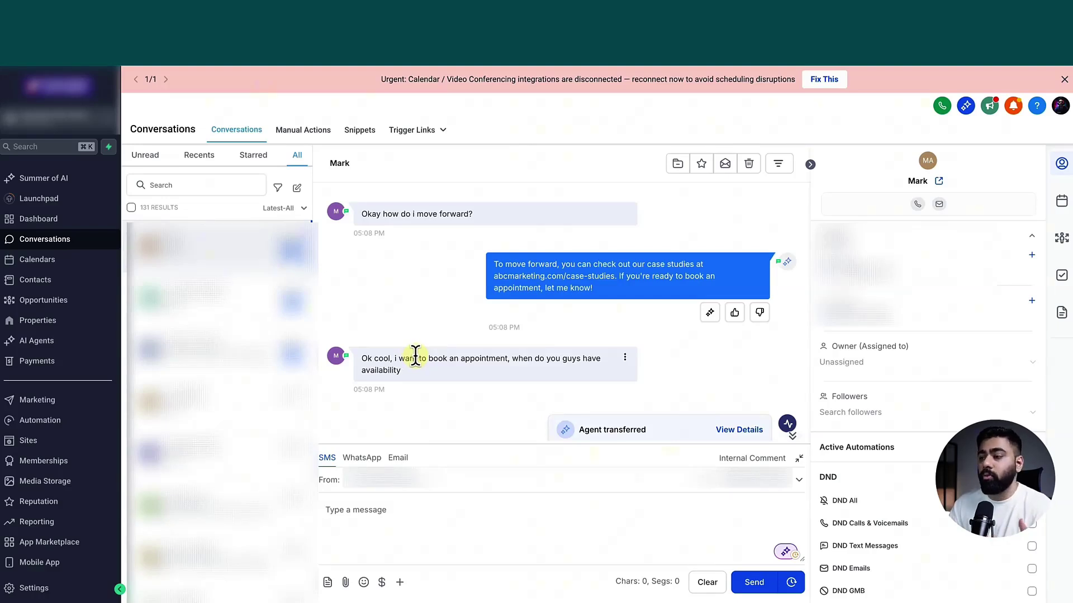
scroll(415, 357, down, 2)
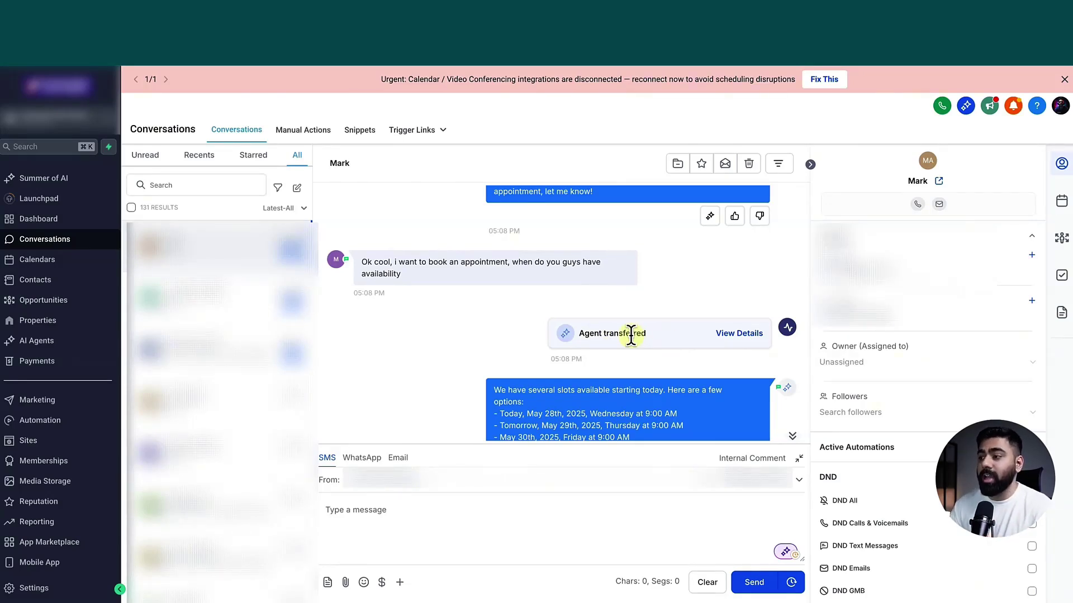
click(732, 334)
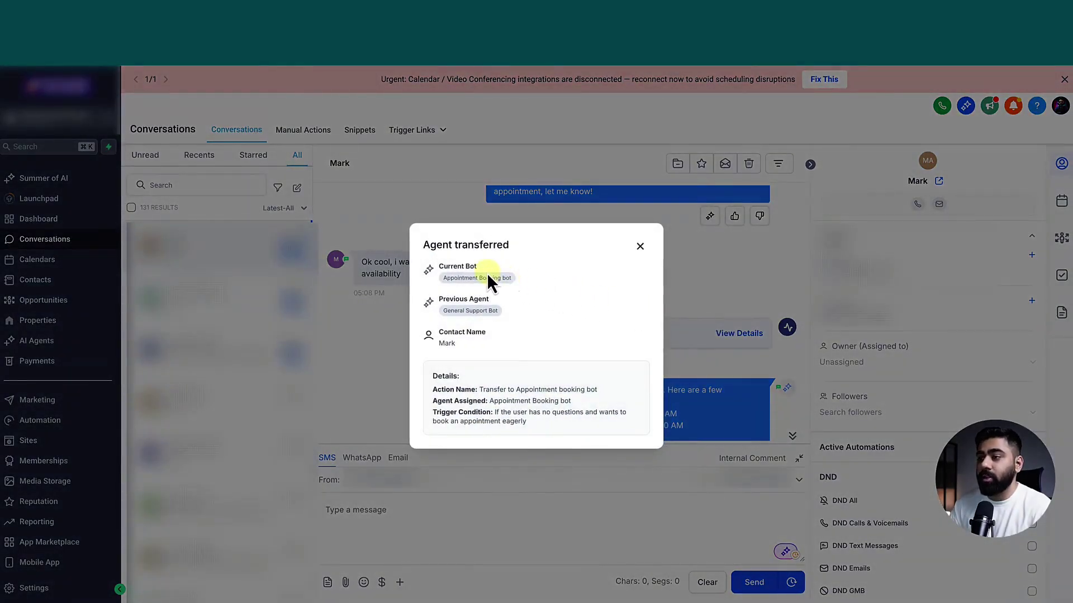
drag(439, 265, 513, 273)
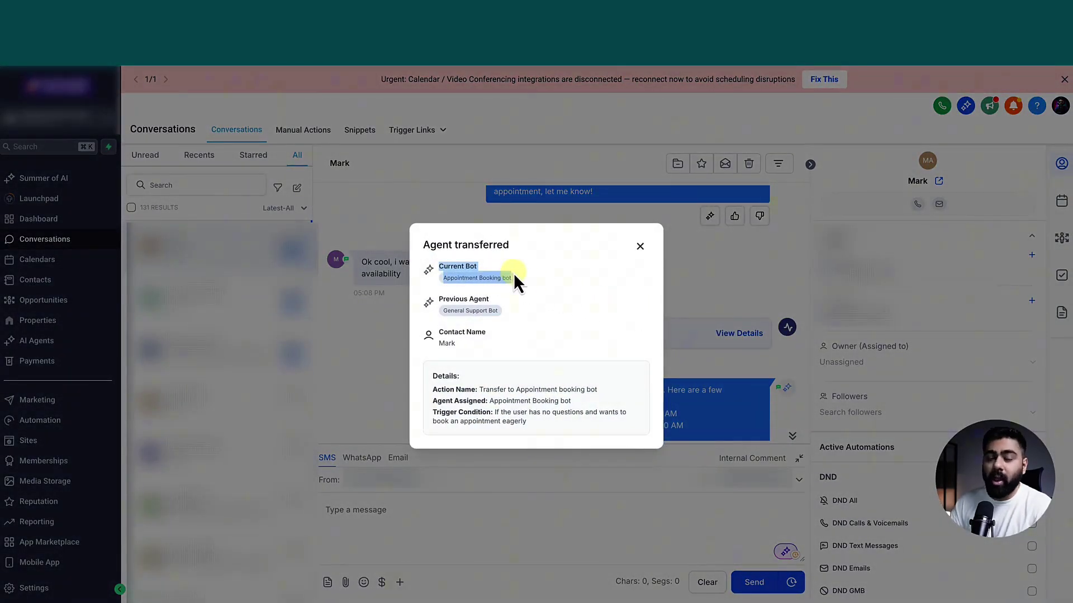
click(528, 254)
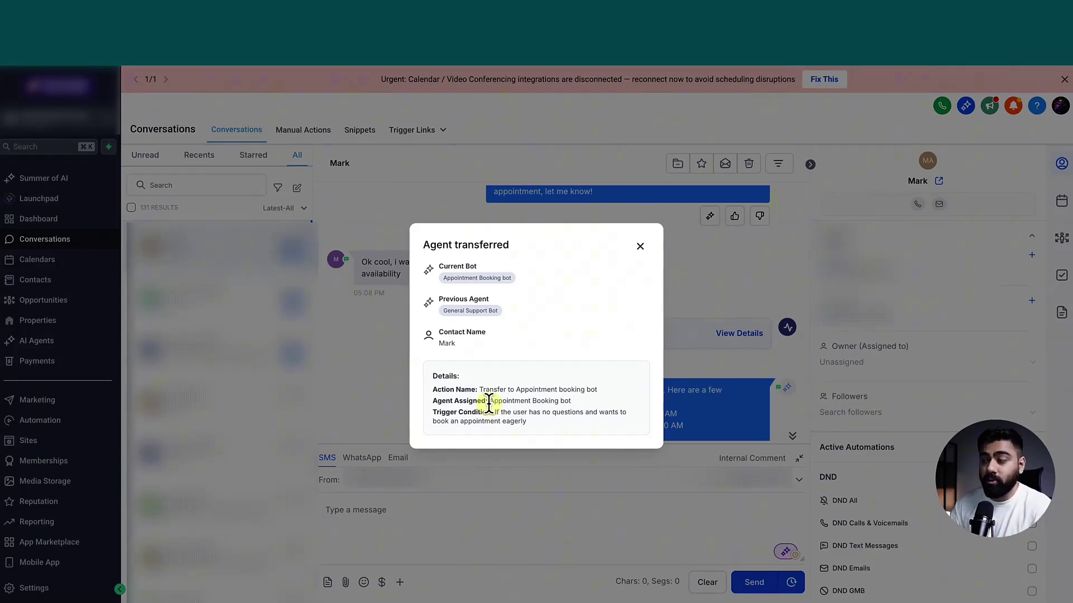
click(641, 247)
scroll(491, 315, down, 2)
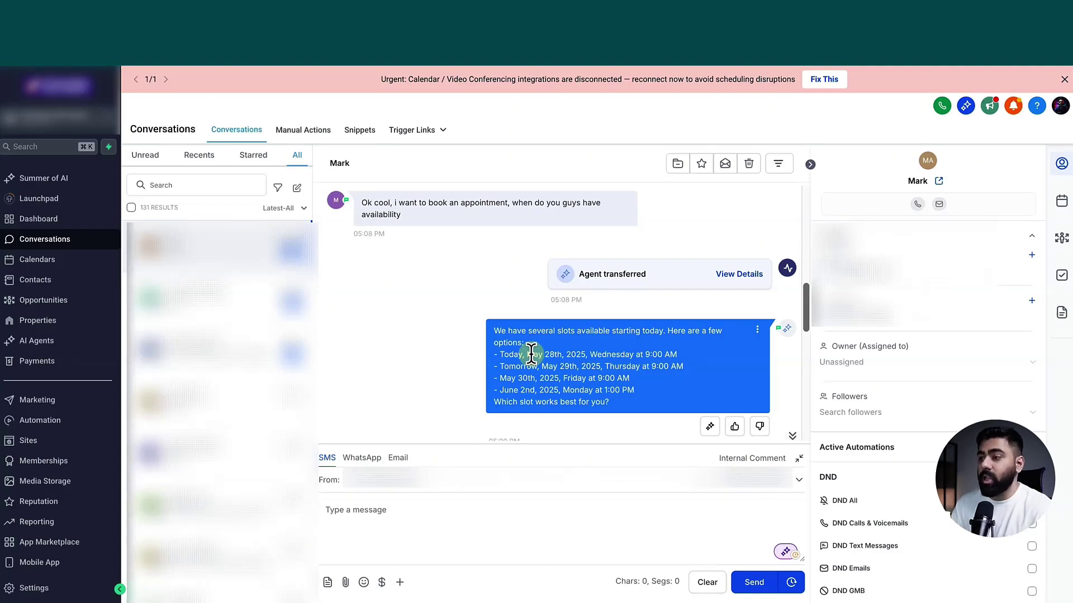
- View the details of the May 29 appointment booked by Conversations AI, then close them
scroll(532, 355, down, 4)
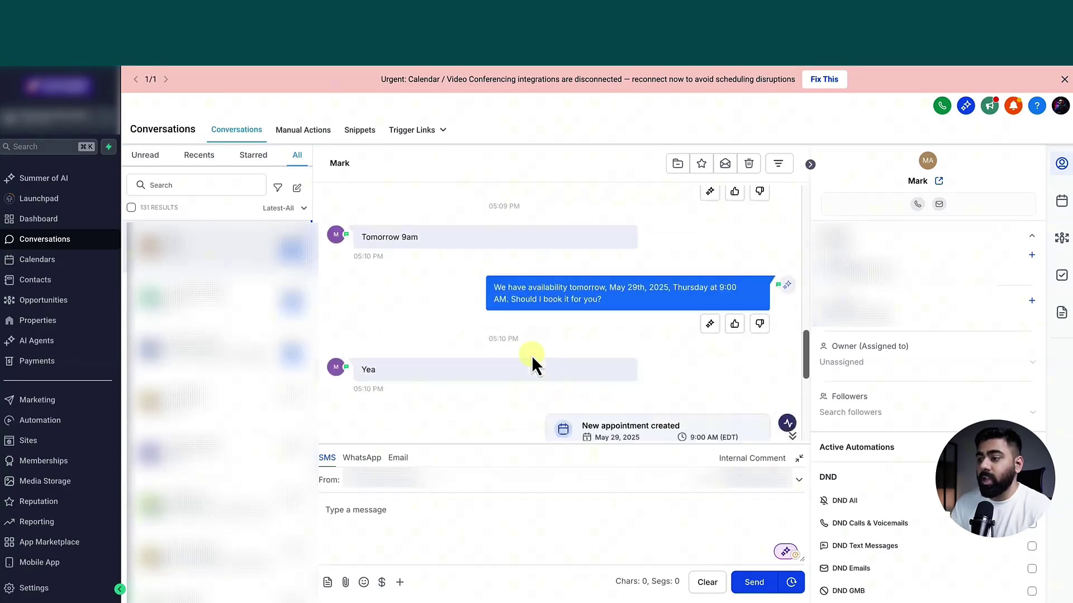
scroll(532, 356, down, 2)
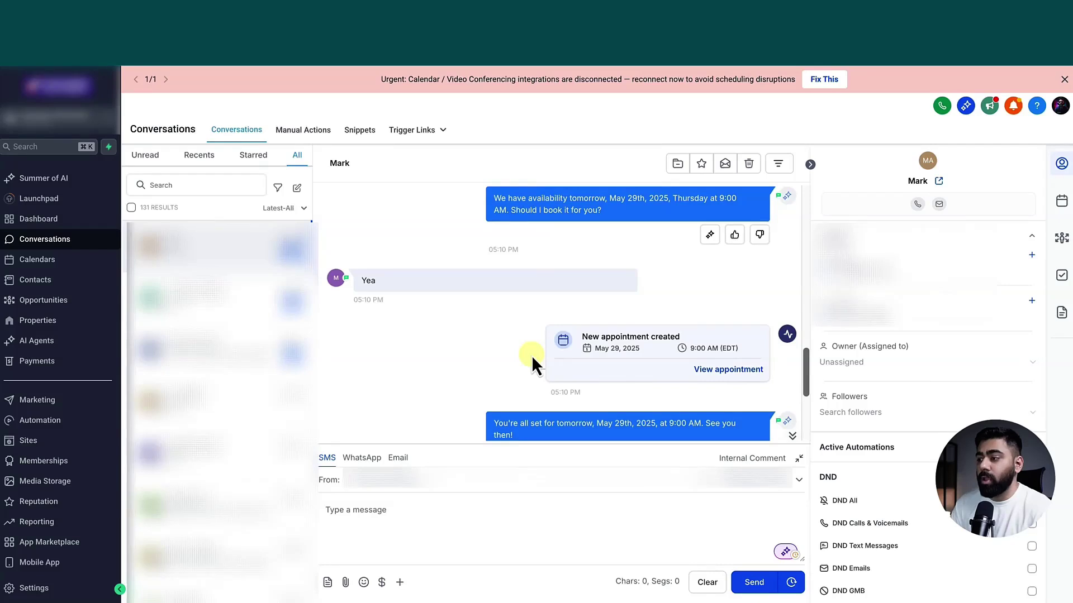
click(725, 372)
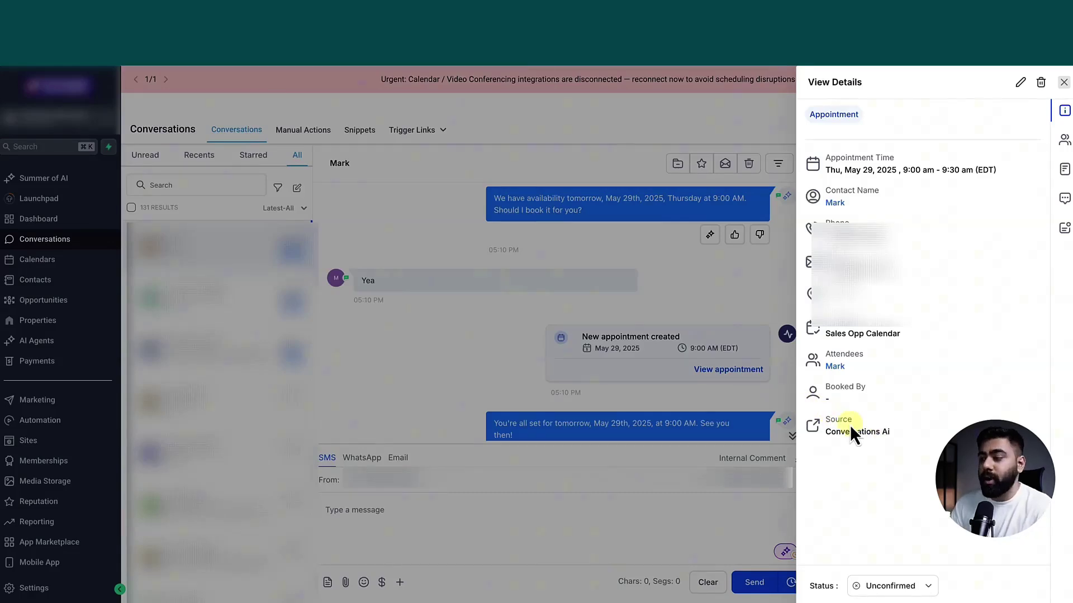
click(1064, 82)
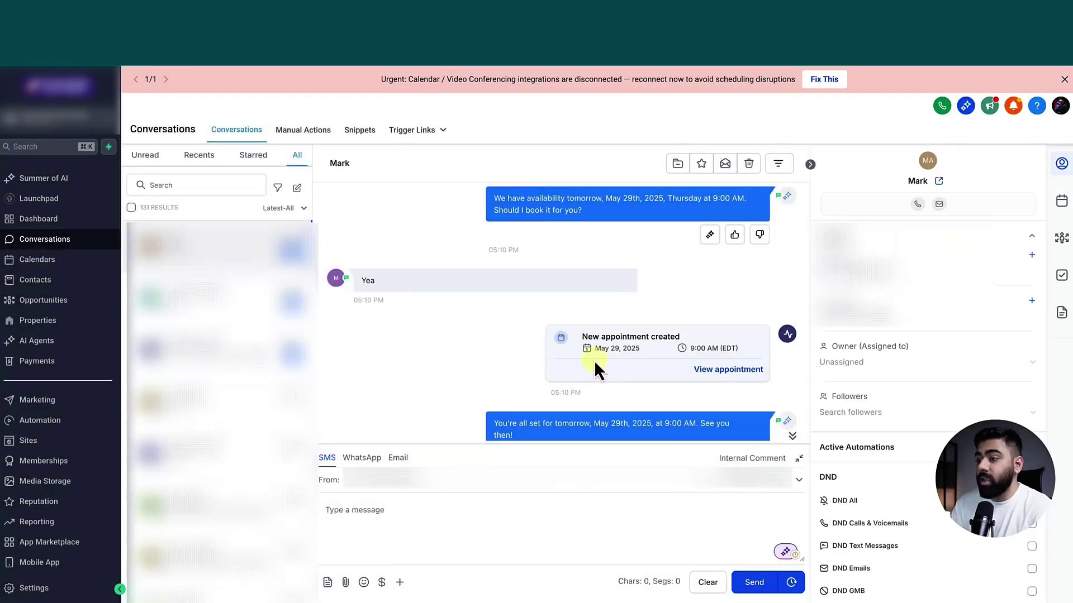
scroll(594, 360, down, 2)
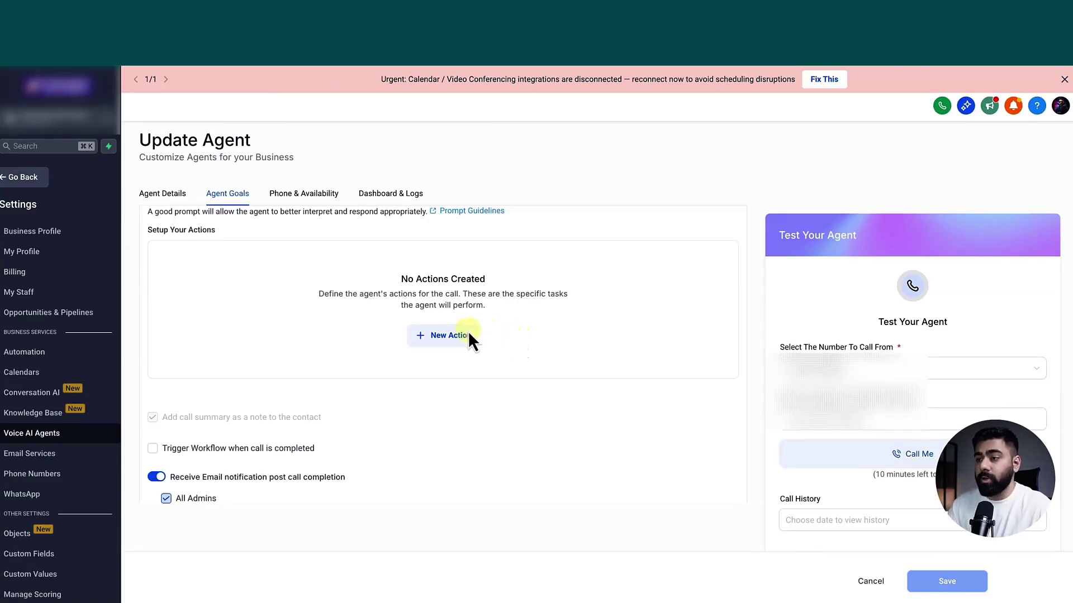
- Add a Call Transfer action to the voice AI agent and begin entering its action name
click(446, 335)
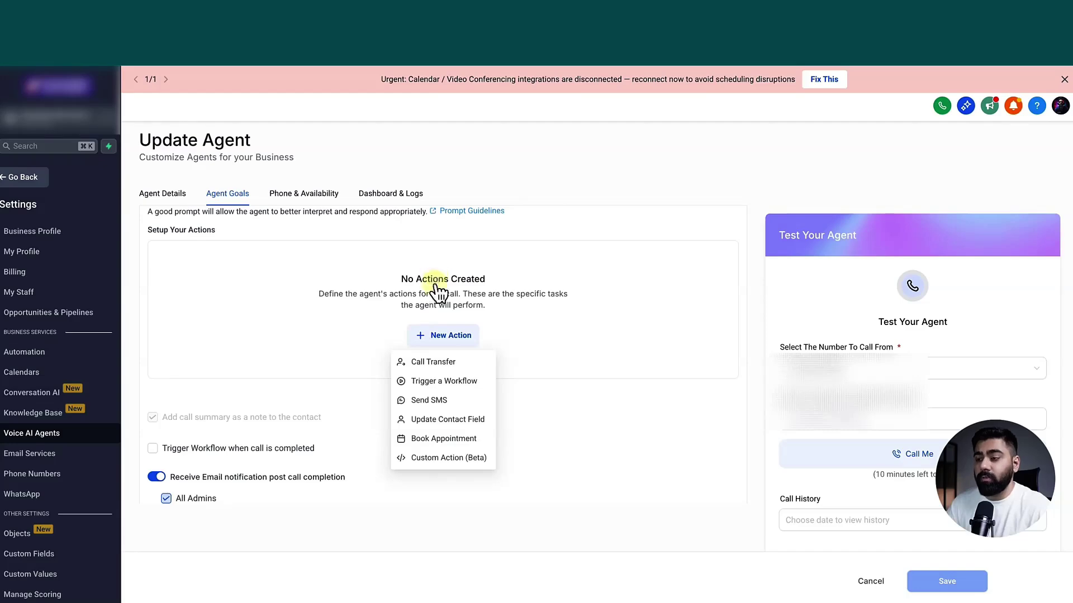
click(435, 362)
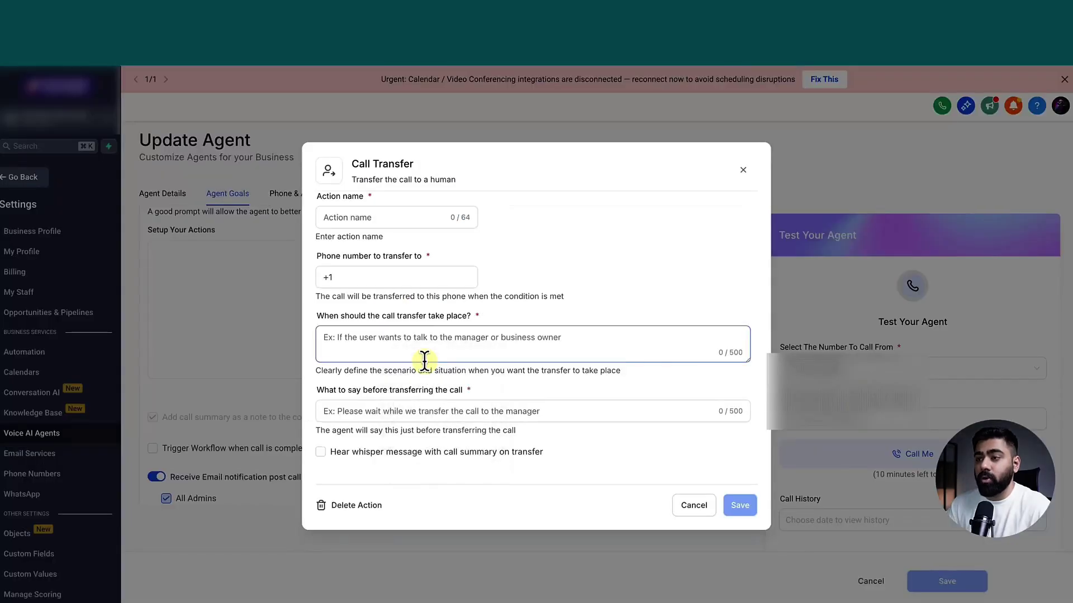
click(348, 221)
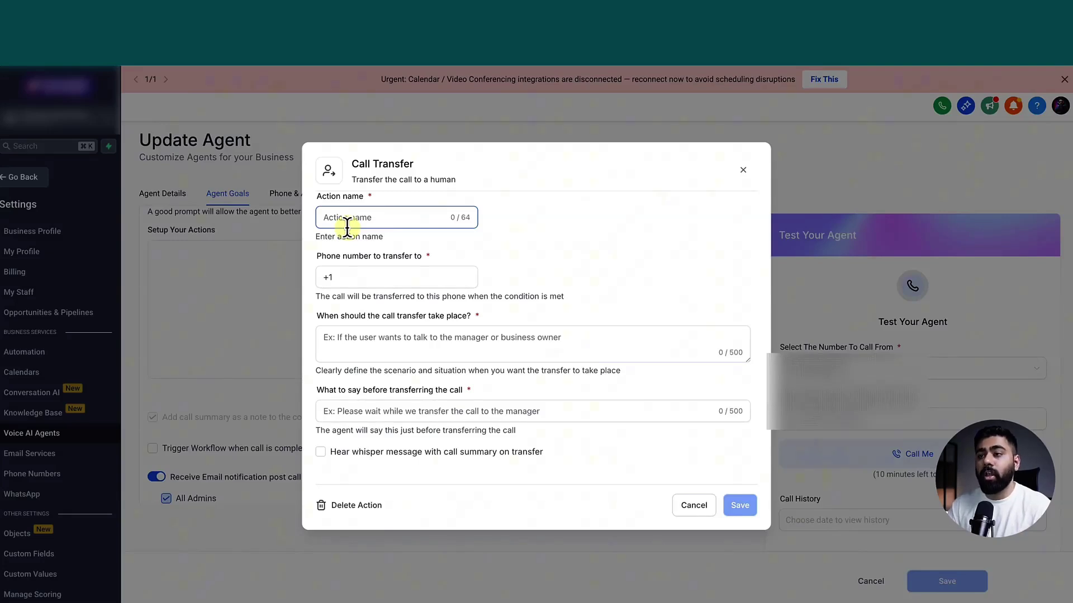
click(357, 259)
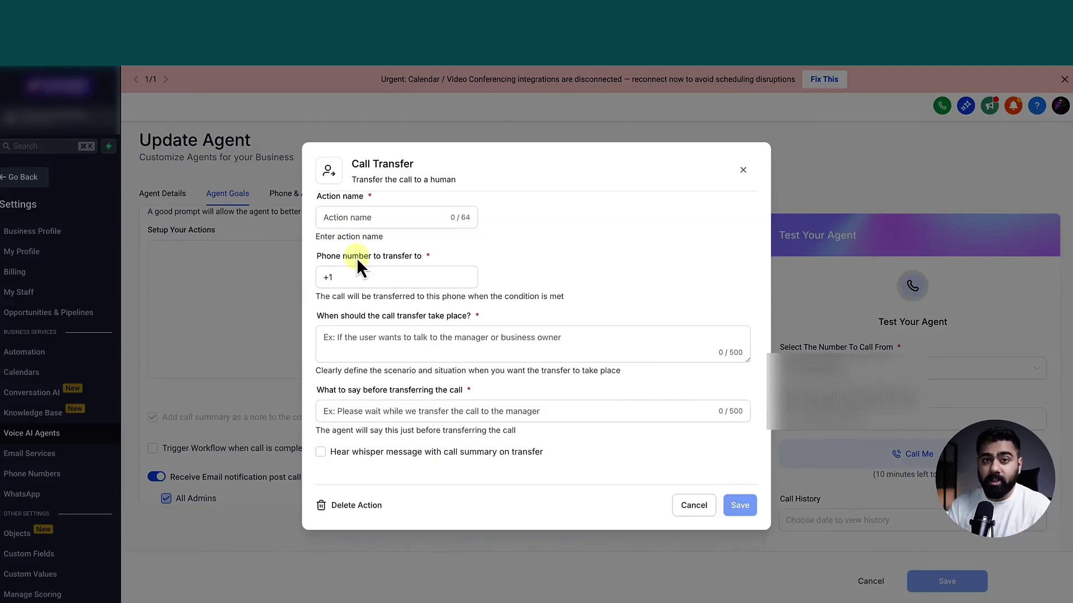